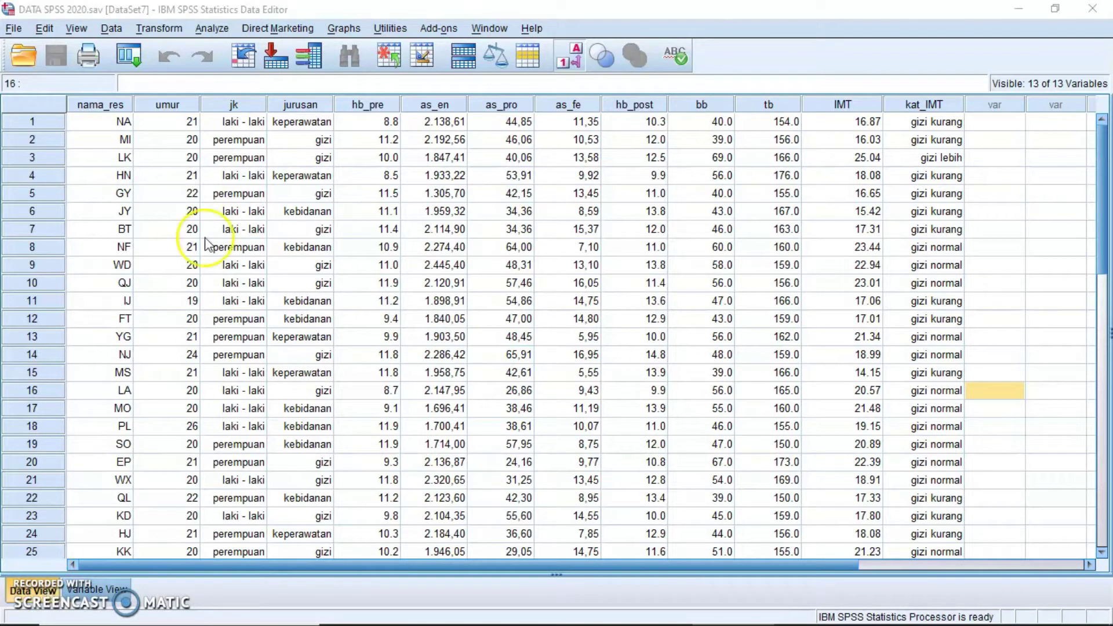
pyautogui.click(212, 29)
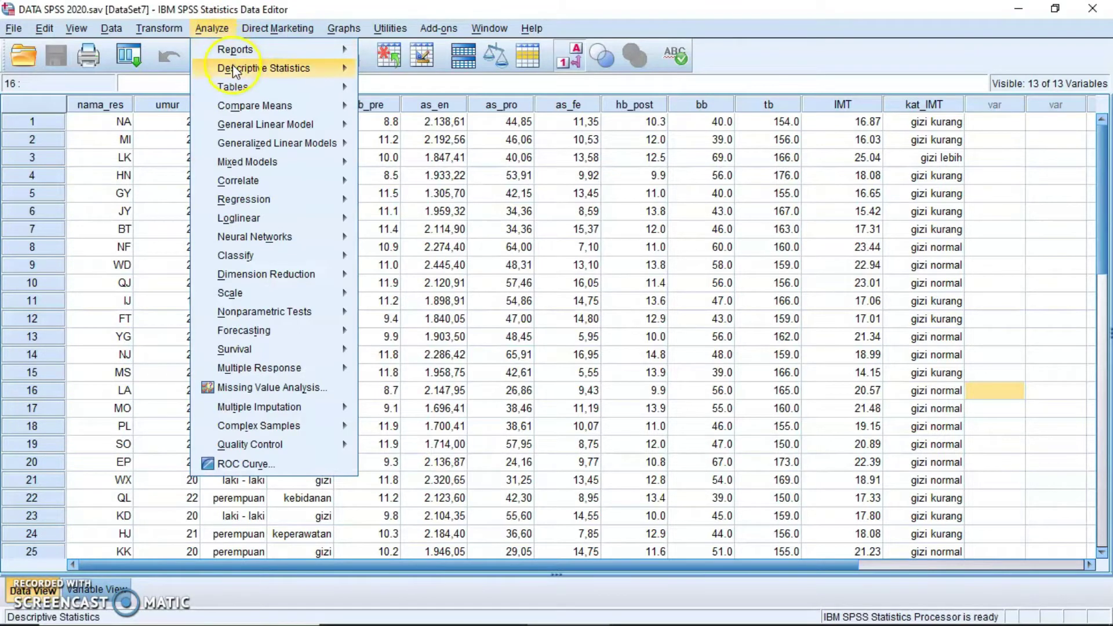
pyautogui.moveTo(231, 64)
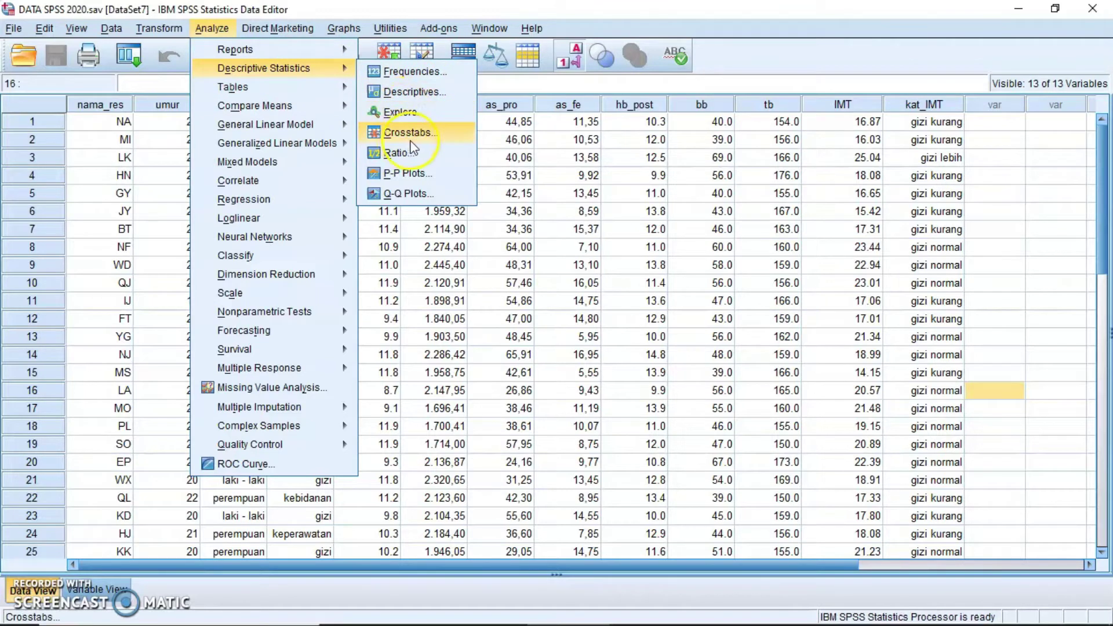
pyautogui.click(587, 250)
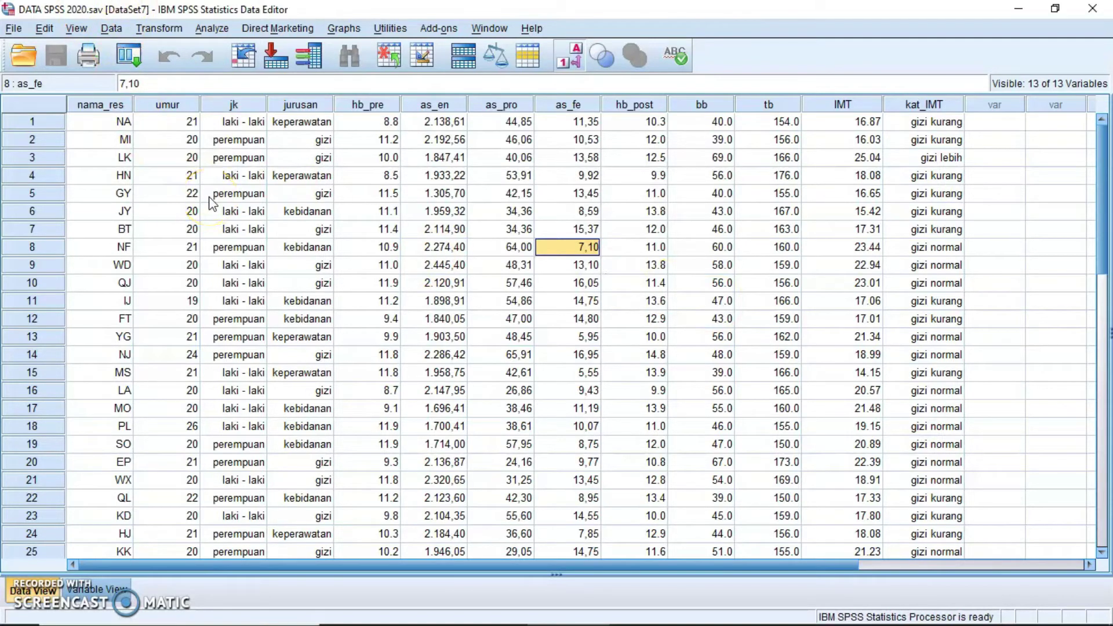
# Start the descriptive Frequencies analysis and reset its variables and options to the defaults.
pyautogui.click(211, 30)
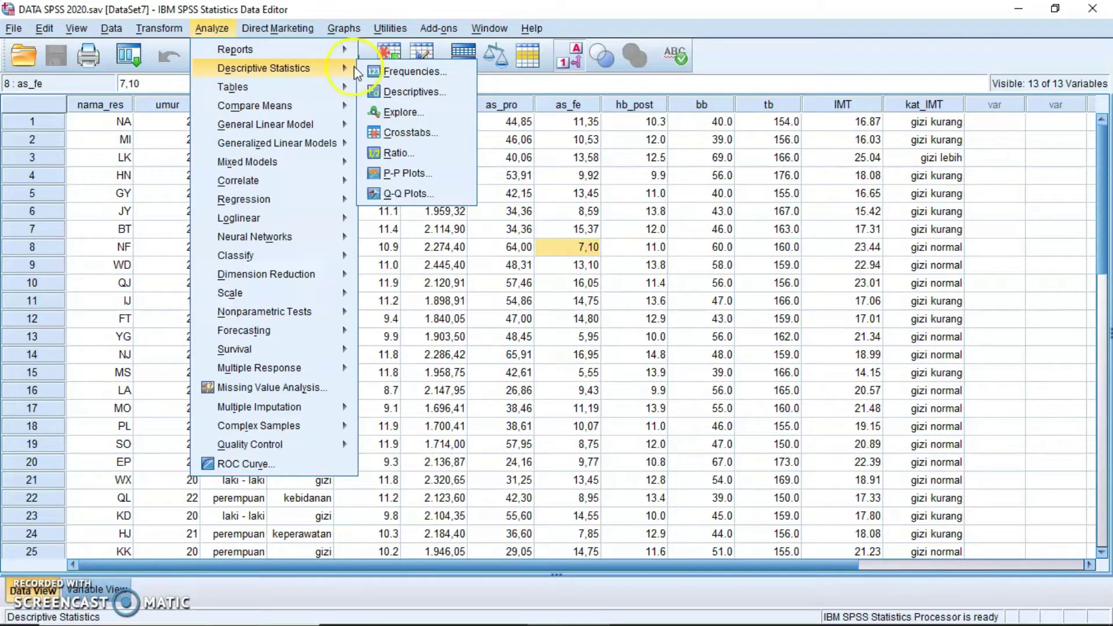
pyautogui.click(405, 75)
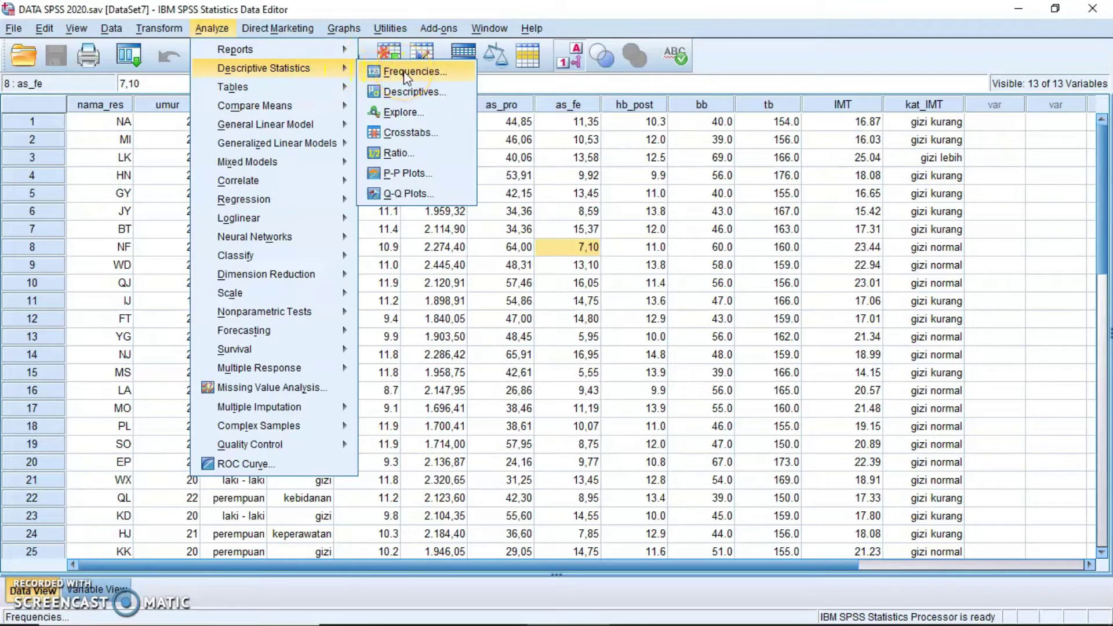
pyautogui.click(406, 76)
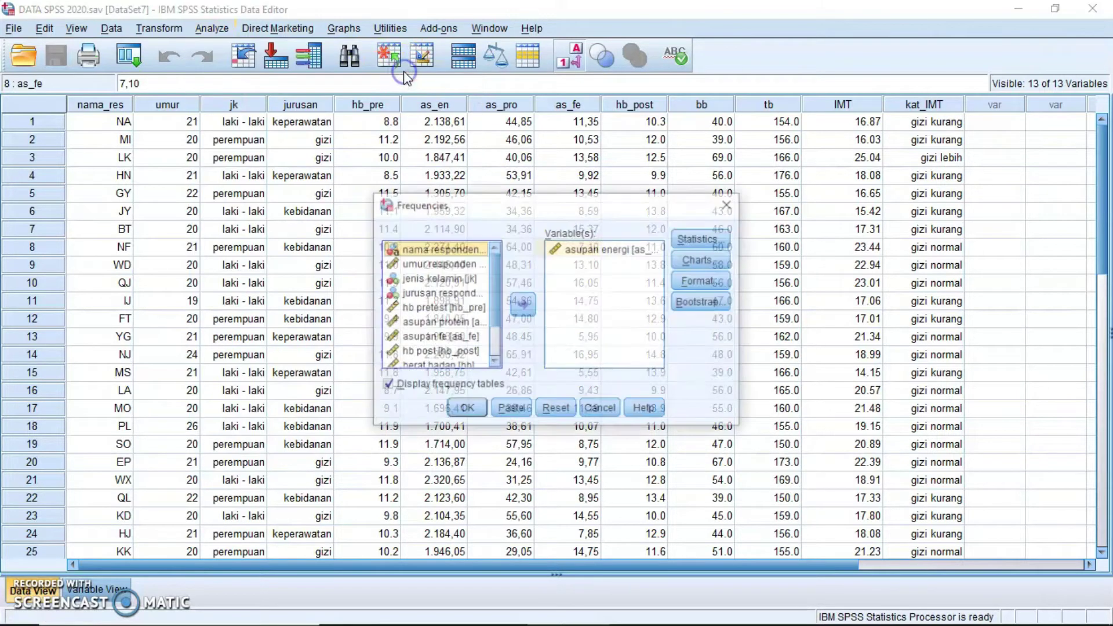
pyautogui.click(548, 408)
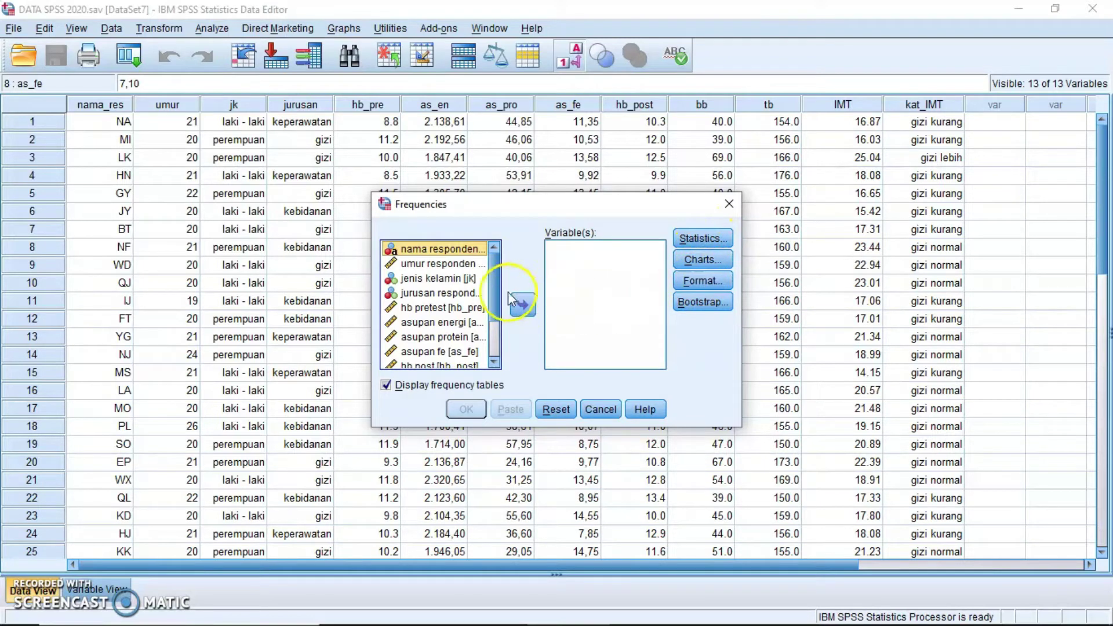
# Add the categorical variables jenis kelamin, jurusan responden and kategori IMT to the Frequencies analysis.
pyautogui.click(493, 332)
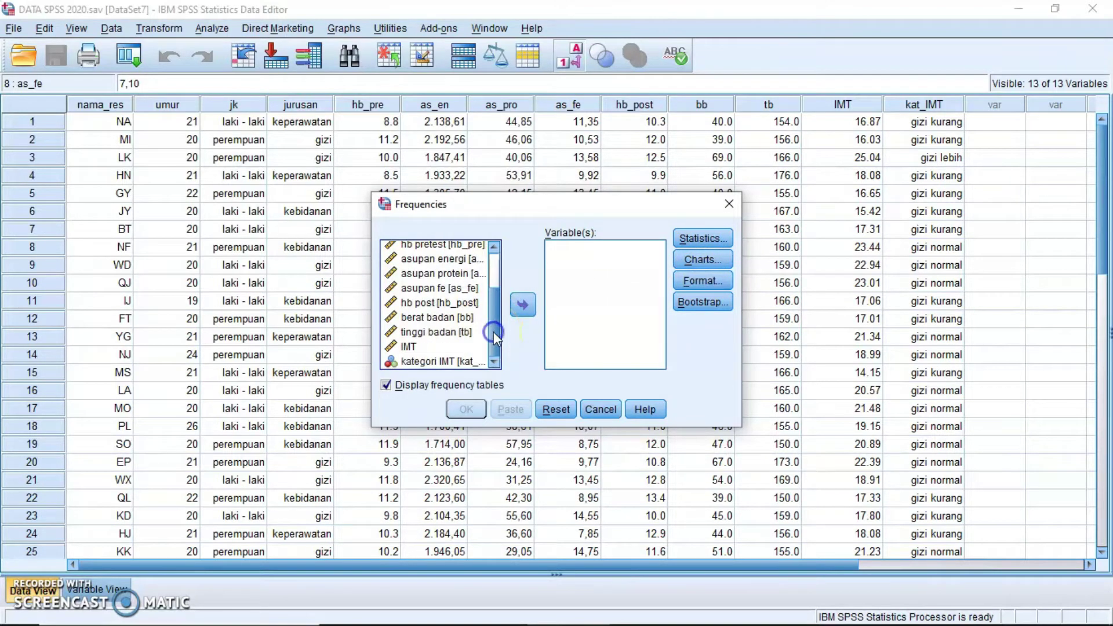
pyautogui.click(498, 267)
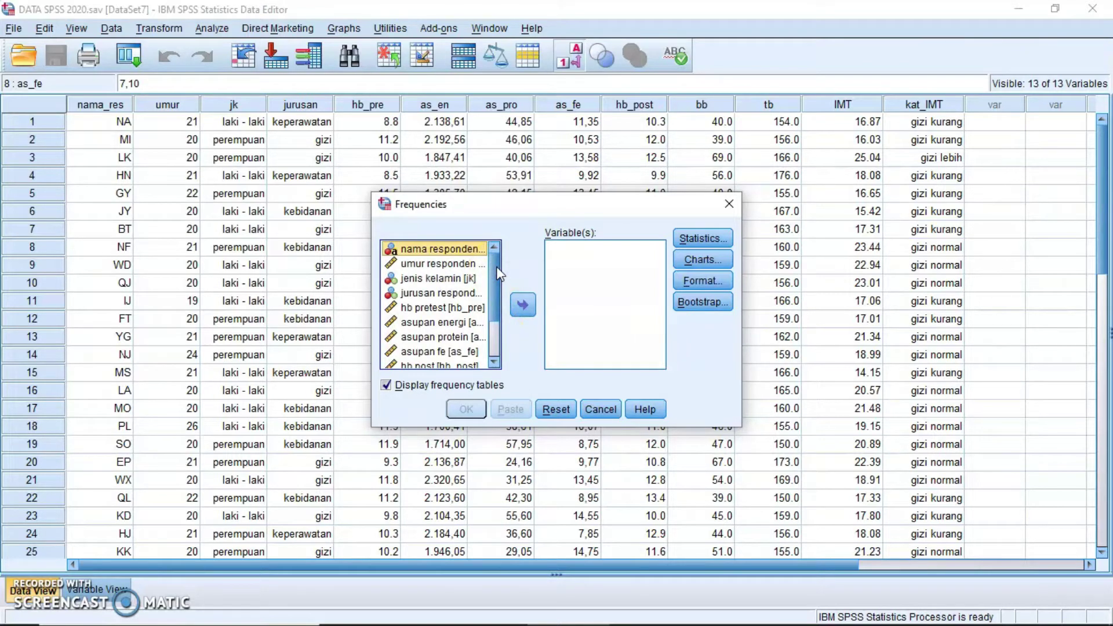
pyautogui.click(464, 279)
pyautogui.click(464, 279)
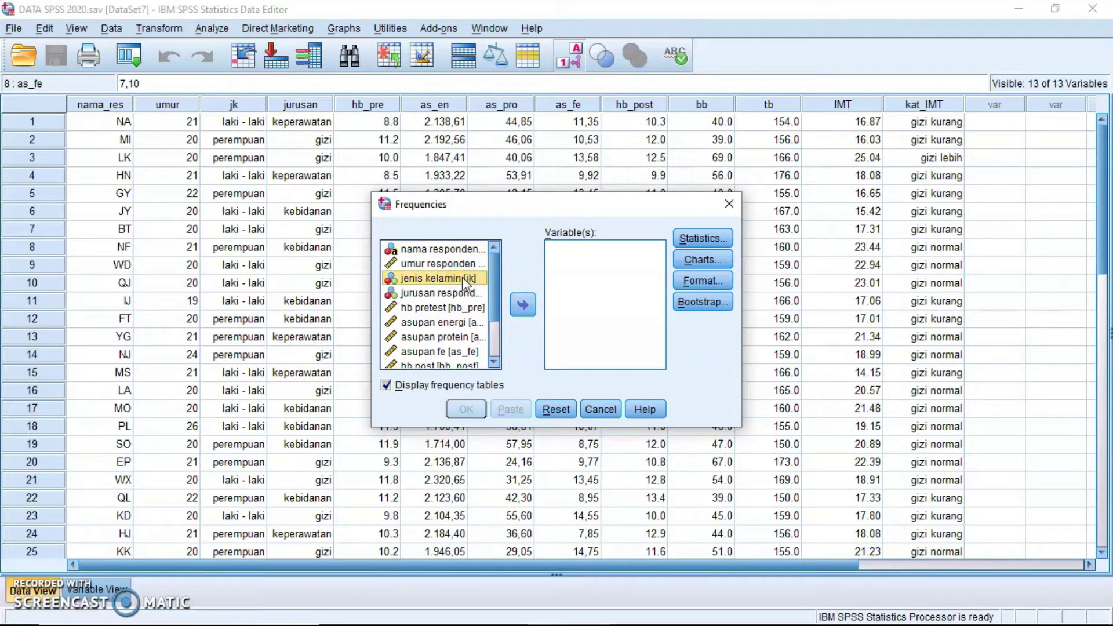
pyautogui.click(460, 295)
pyautogui.click(493, 348)
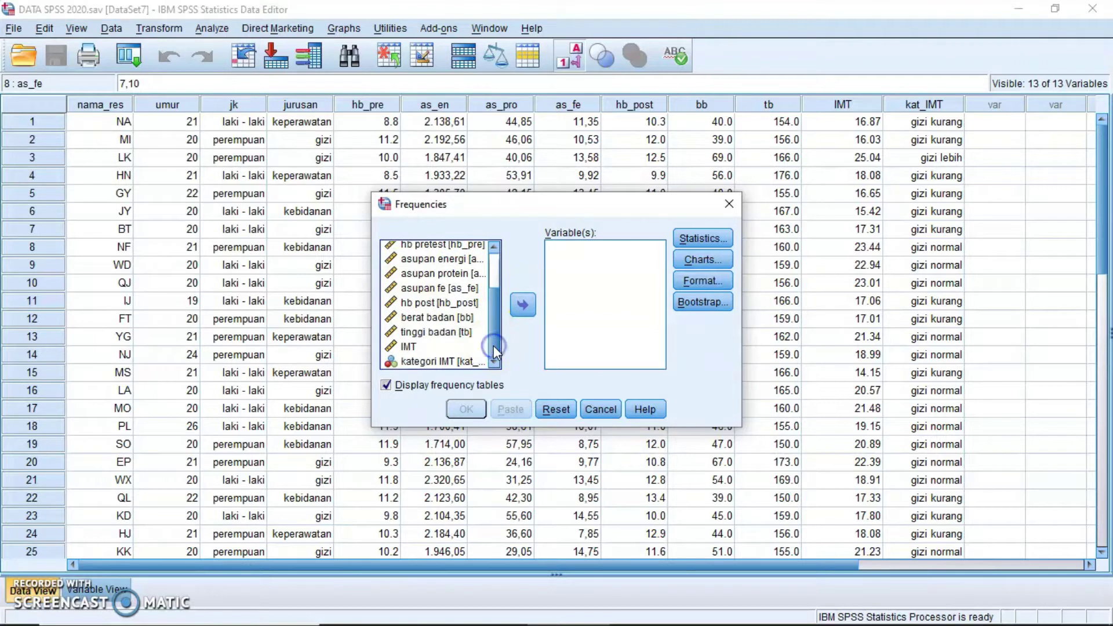
pyautogui.click(443, 362)
pyautogui.click(524, 307)
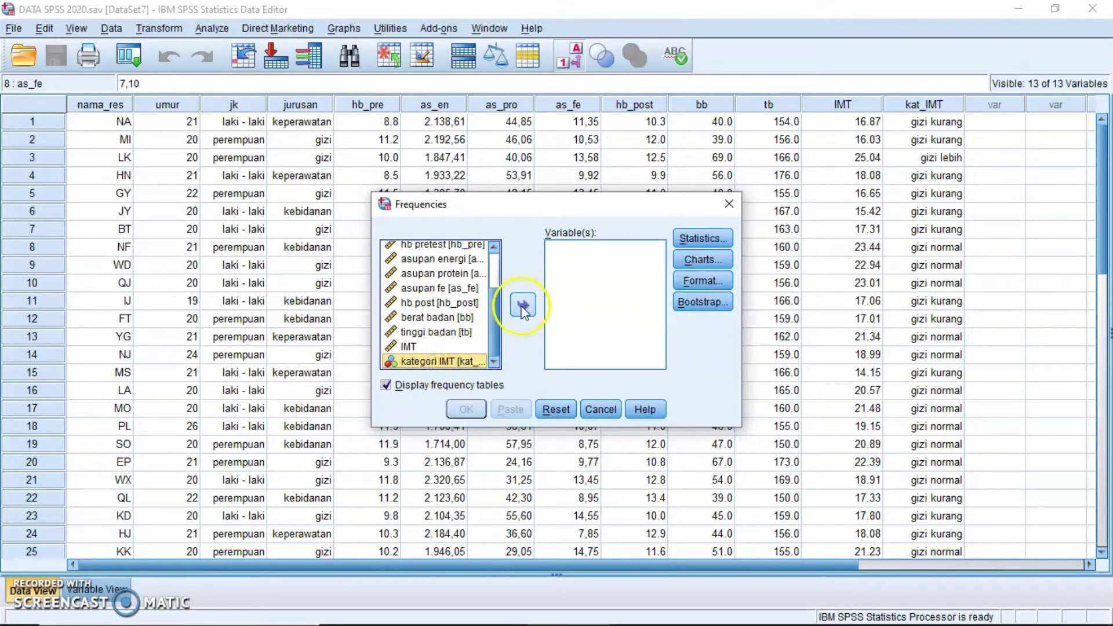
# Look over the available Frequencies statistics without choosing any, and highlight the three analysis variables.
pyautogui.click(692, 239)
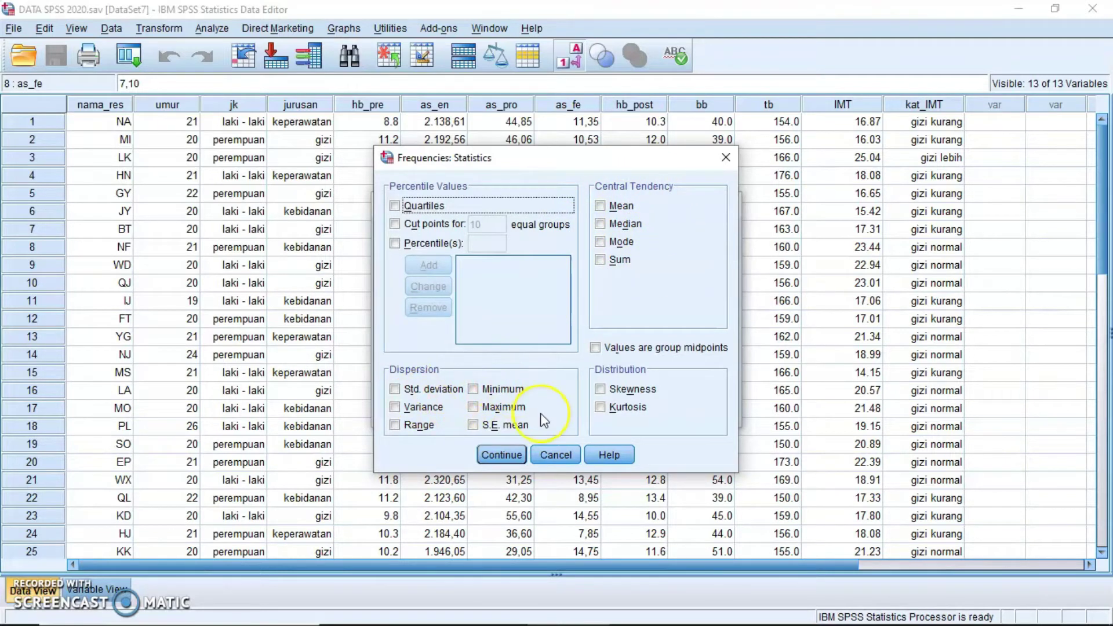
pyautogui.click(556, 456)
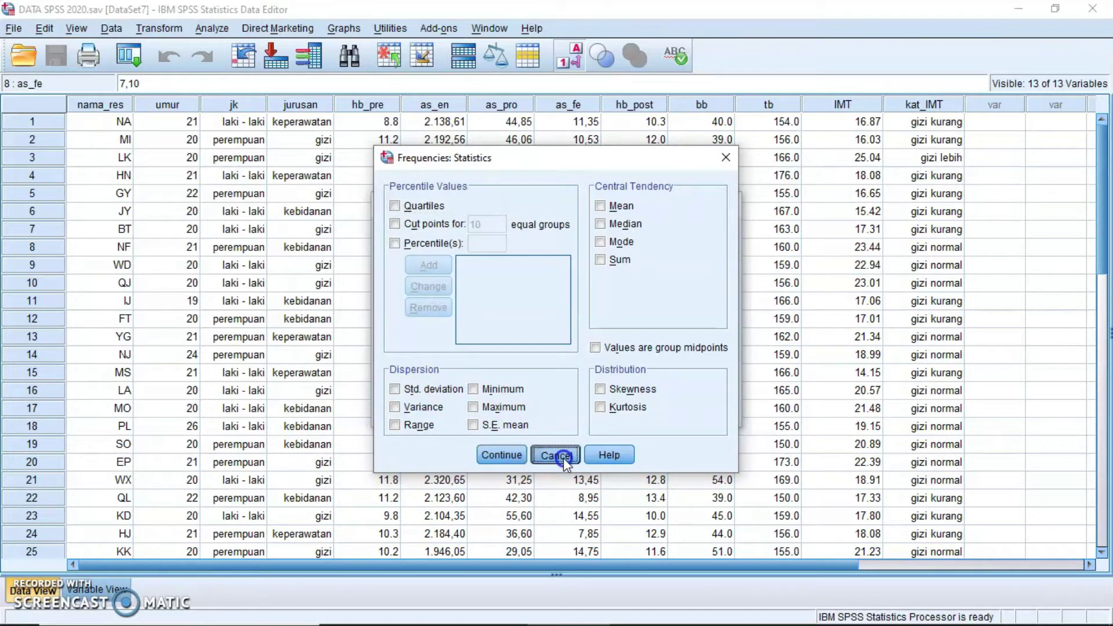
pyautogui.click(580, 249)
pyautogui.keyDown('shift'); pyautogui.click(662, 278); pyautogui.keyUp('shift')
pyautogui.moveTo(663, 279); pyautogui.dragTo(565, 254)
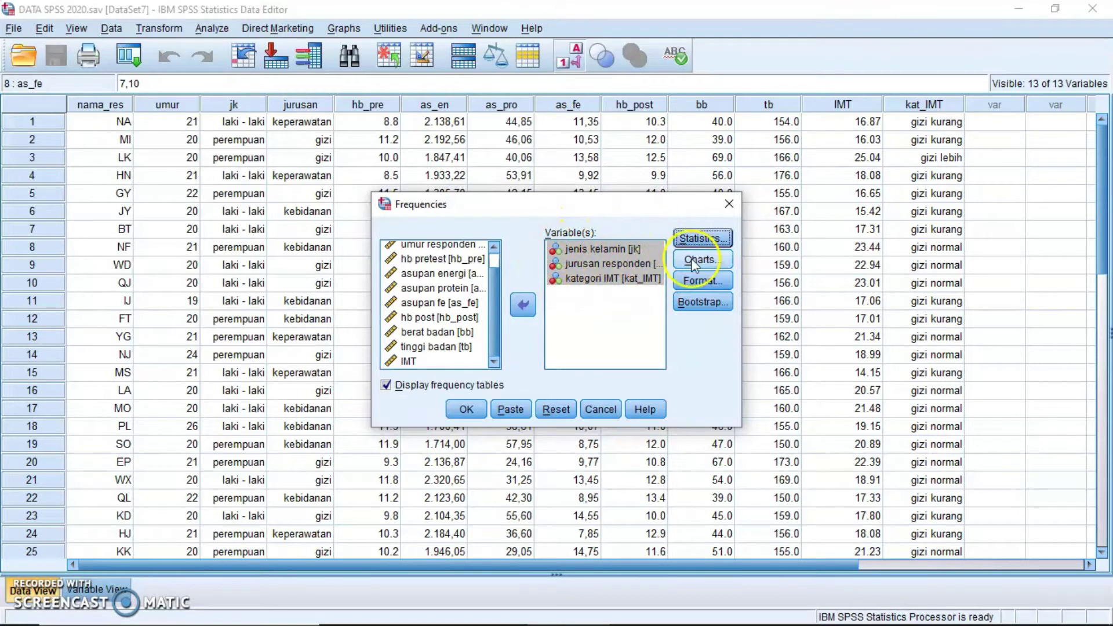
# Set the Frequencies charts to bar charts with frequencies as the chart values.
pyautogui.click(695, 263)
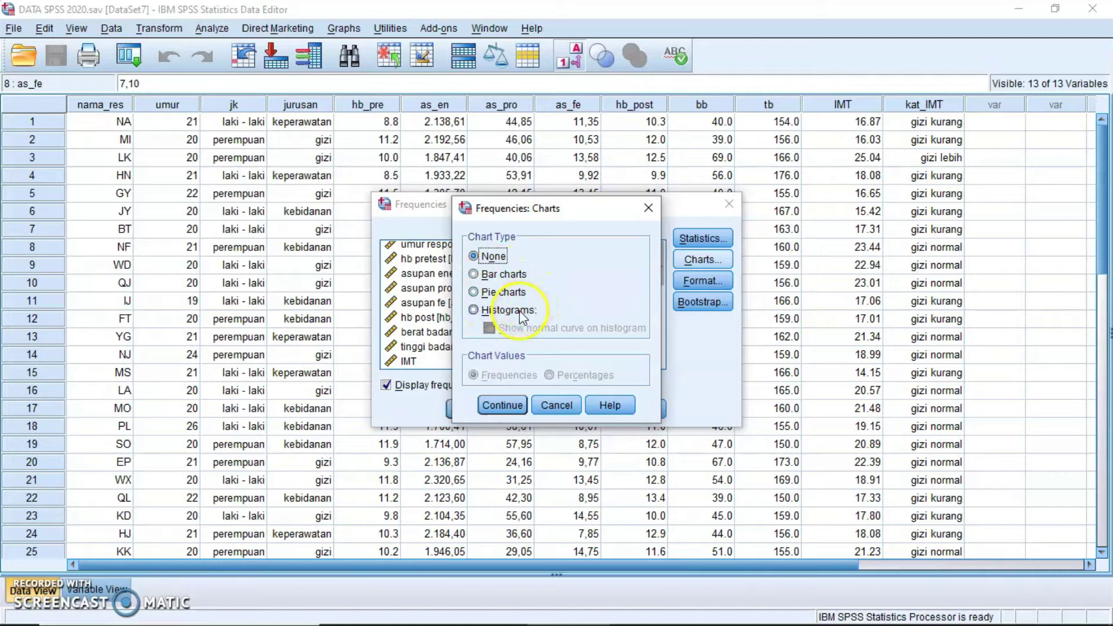
pyautogui.click(483, 278)
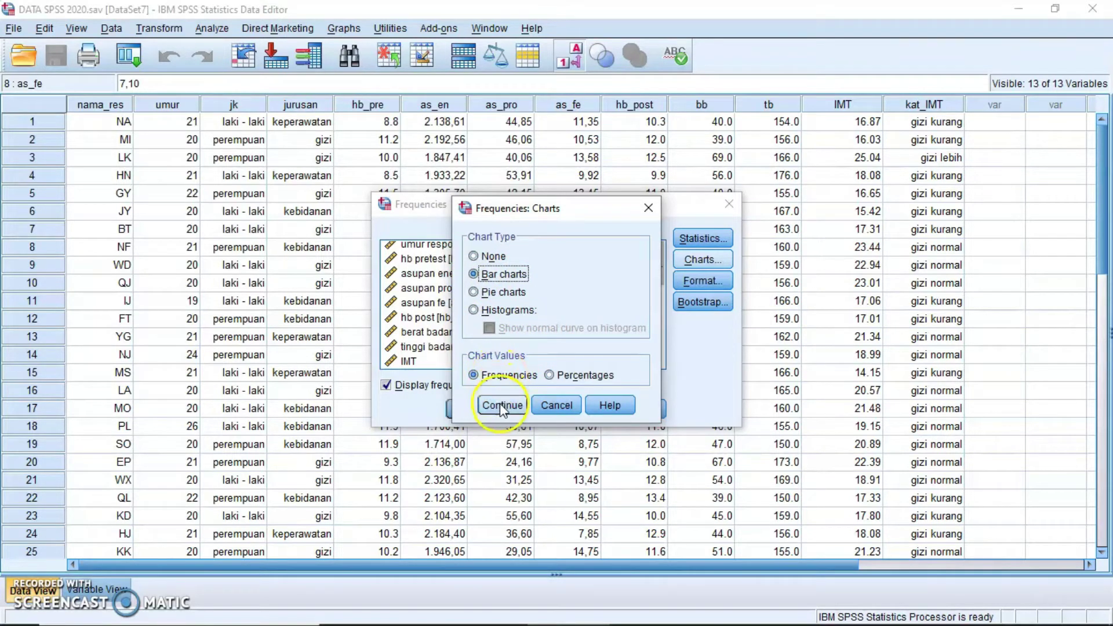
pyautogui.click(589, 380)
pyautogui.click(509, 378)
pyautogui.click(597, 379)
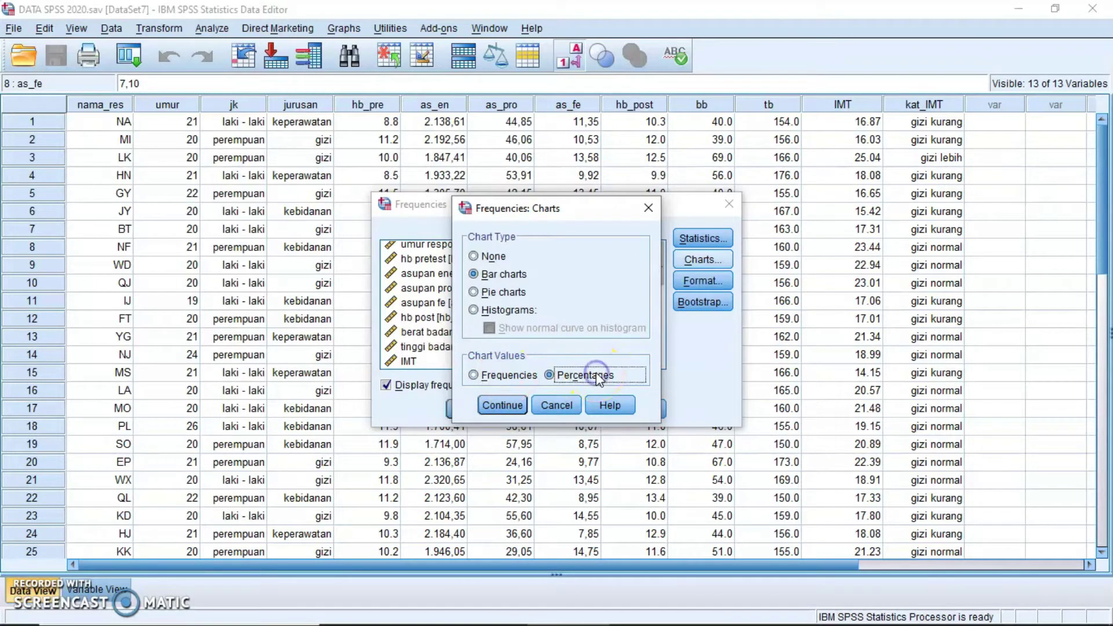
pyautogui.click(490, 381)
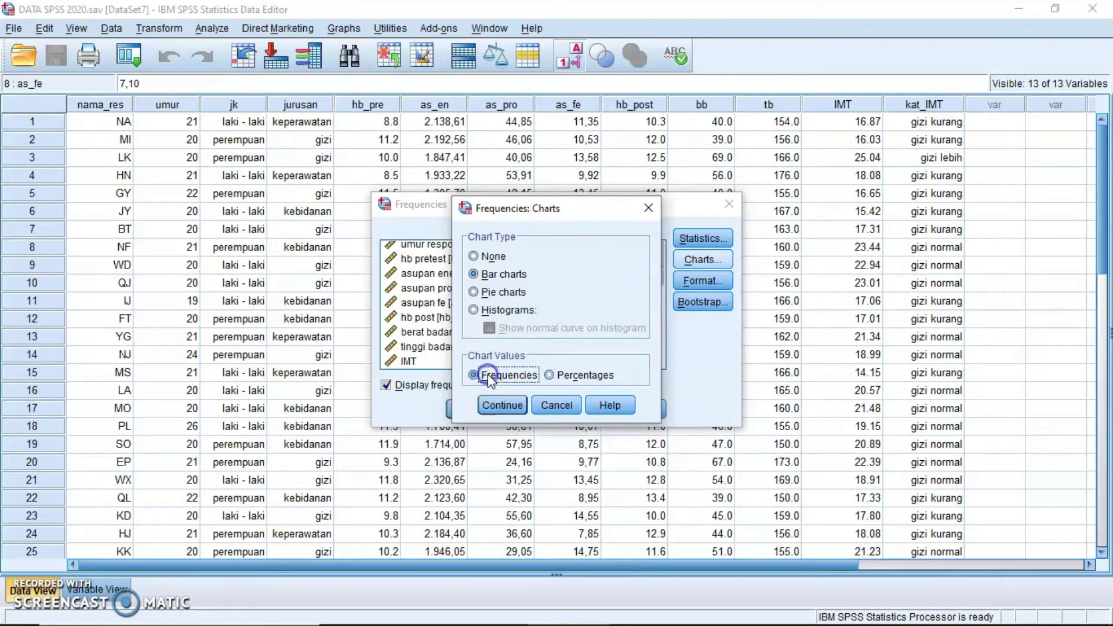
pyautogui.click(502, 406)
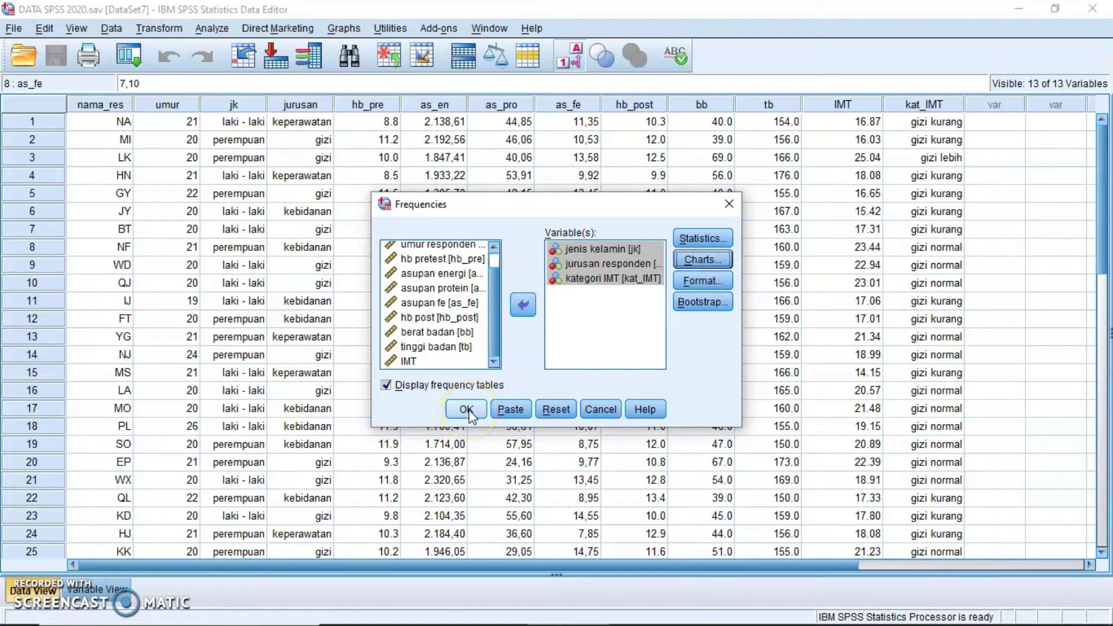
# Run the frequency analysis with the default format and review the frequency tables and bar charts in the output.
pyautogui.click(708, 280)
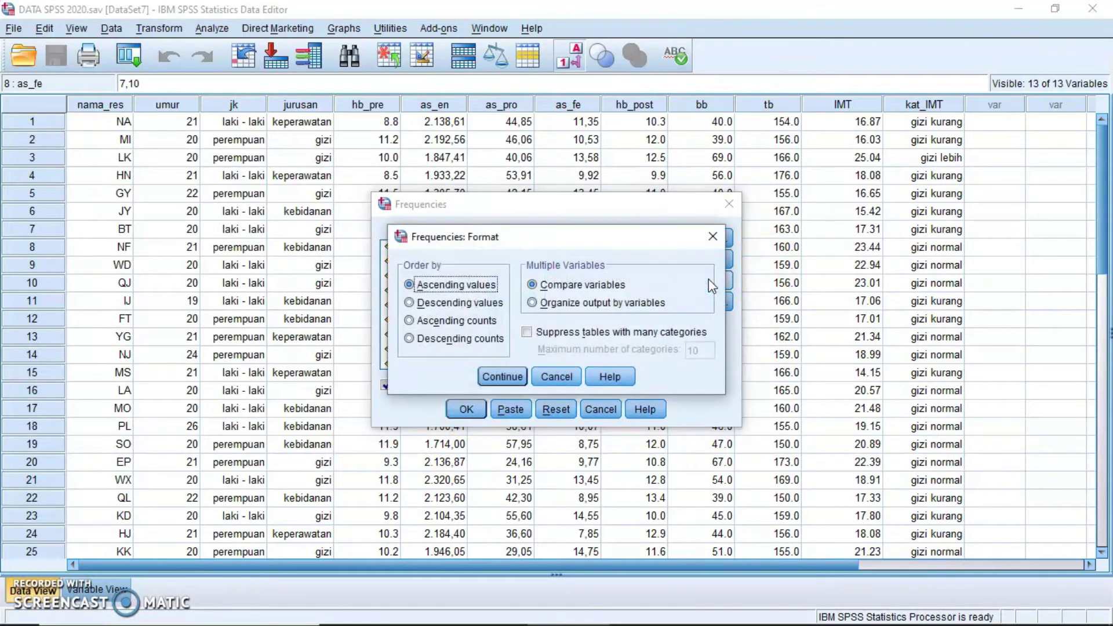
pyautogui.click(558, 377)
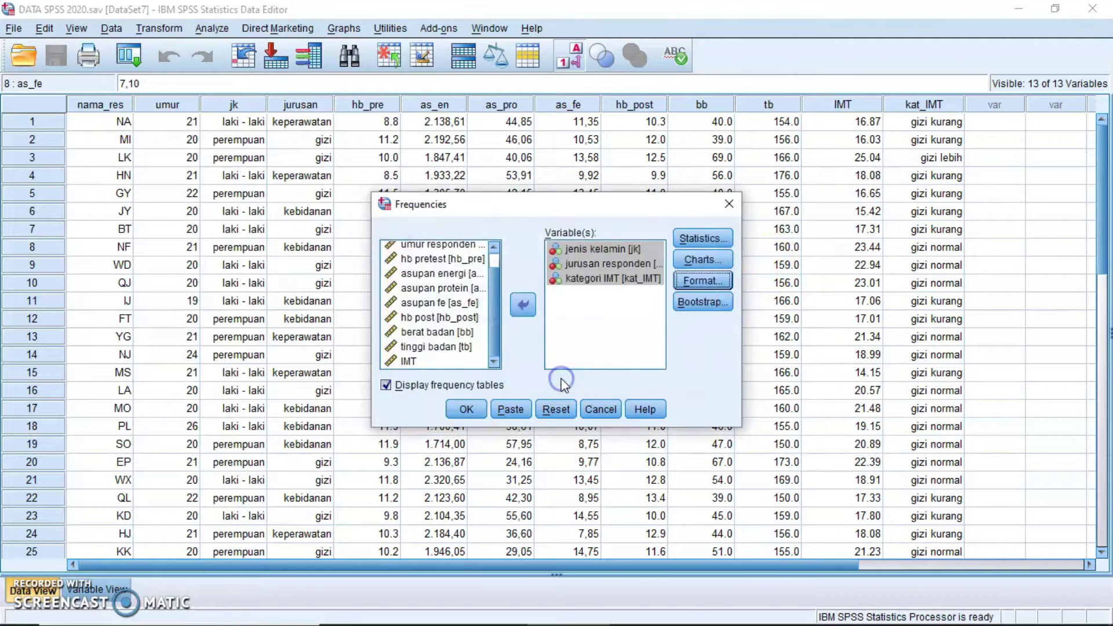
pyautogui.click(467, 410)
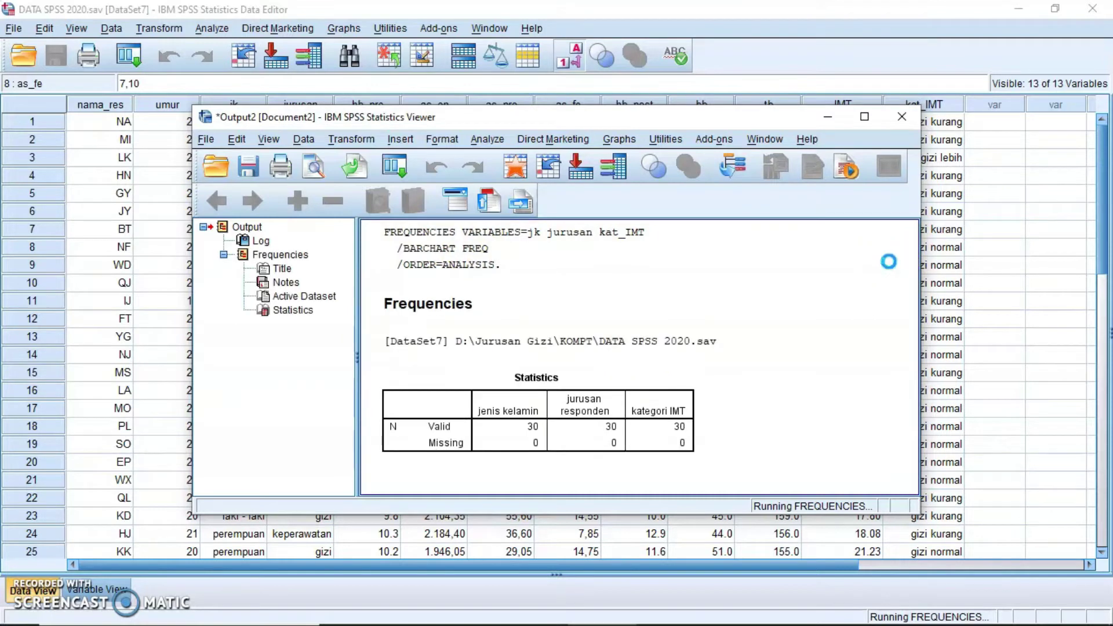
pyautogui.moveTo(911, 270); pyautogui.dragTo(911, 314)
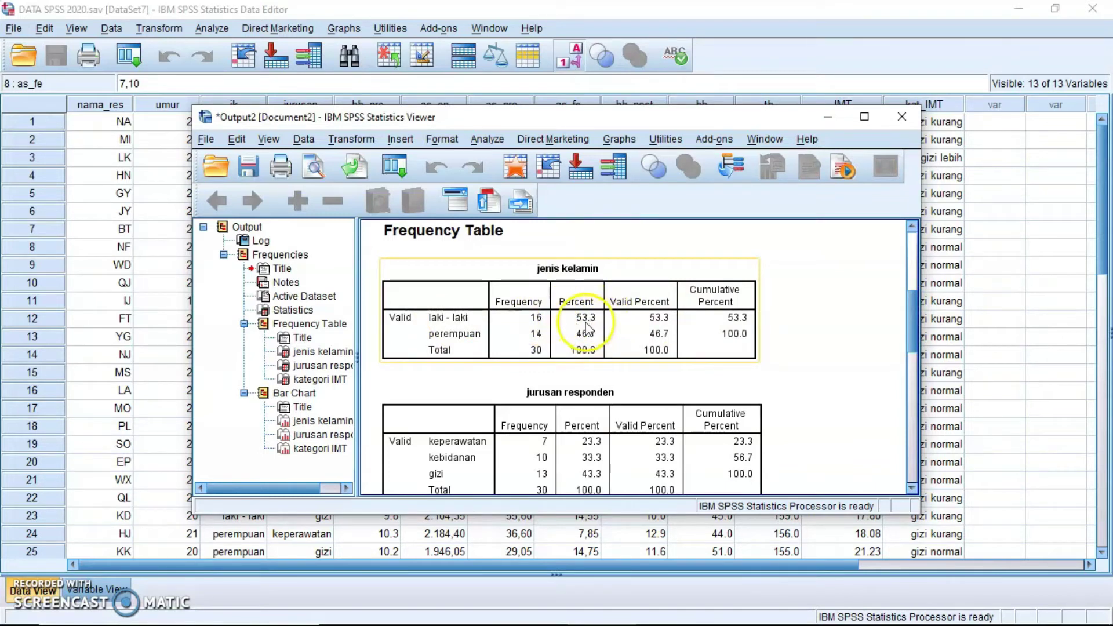
pyautogui.moveTo(914, 311); pyautogui.dragTo(904, 411)
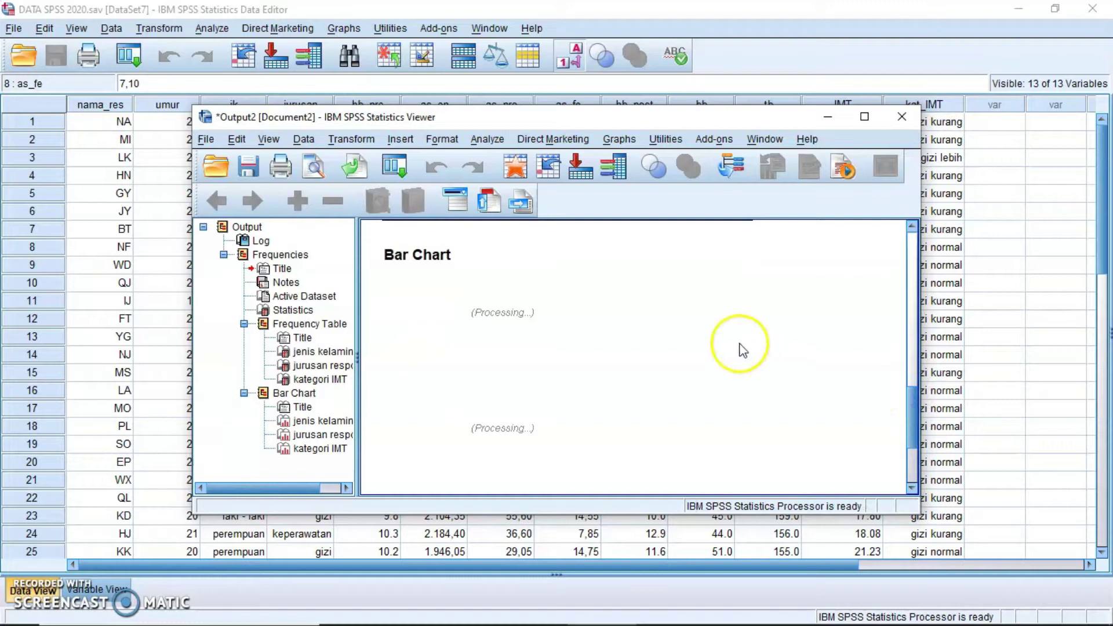
pyautogui.click(912, 473)
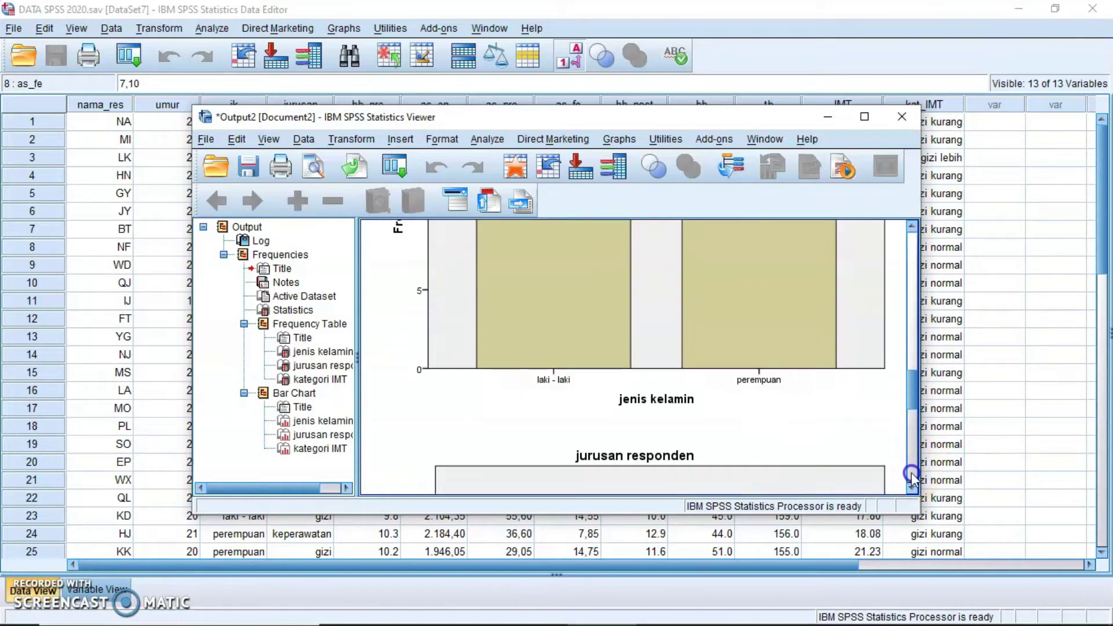
pyautogui.moveTo(911, 375)
pyautogui.mouseDown()
pyautogui.moveTo(911, 313)
pyautogui.moveTo(910, 456)
pyautogui.moveTo(912, 347)
pyautogui.moveTo(908, 364)
pyautogui.mouseUp()
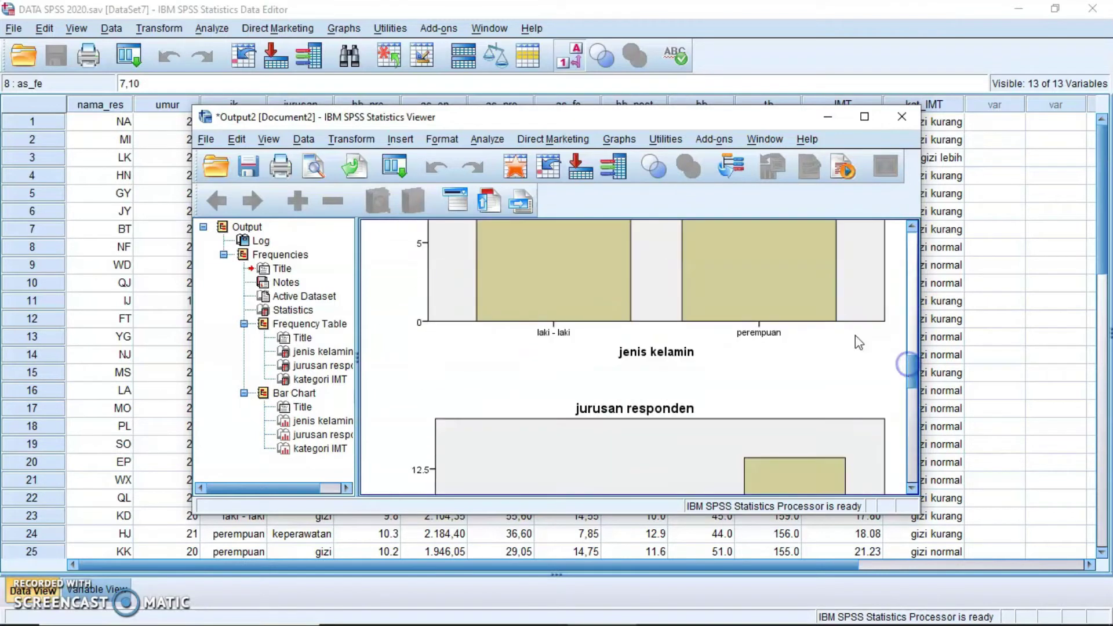
# Rerun the Frequencies analysis on the same three variables with pie charts showing percentages.
pyautogui.click(487, 139)
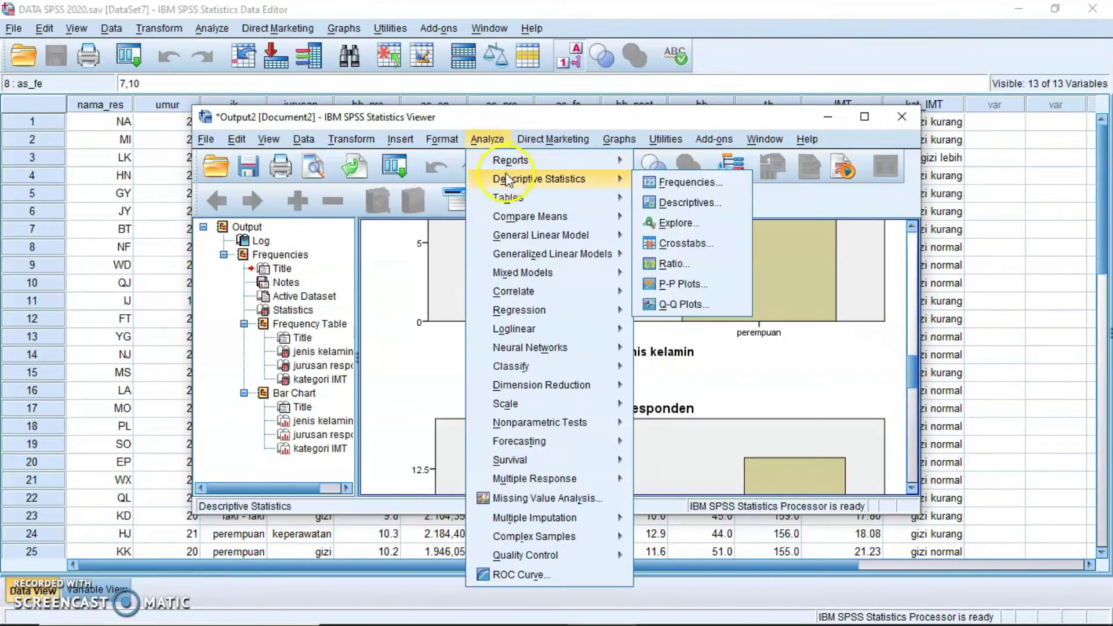
pyautogui.click(615, 177)
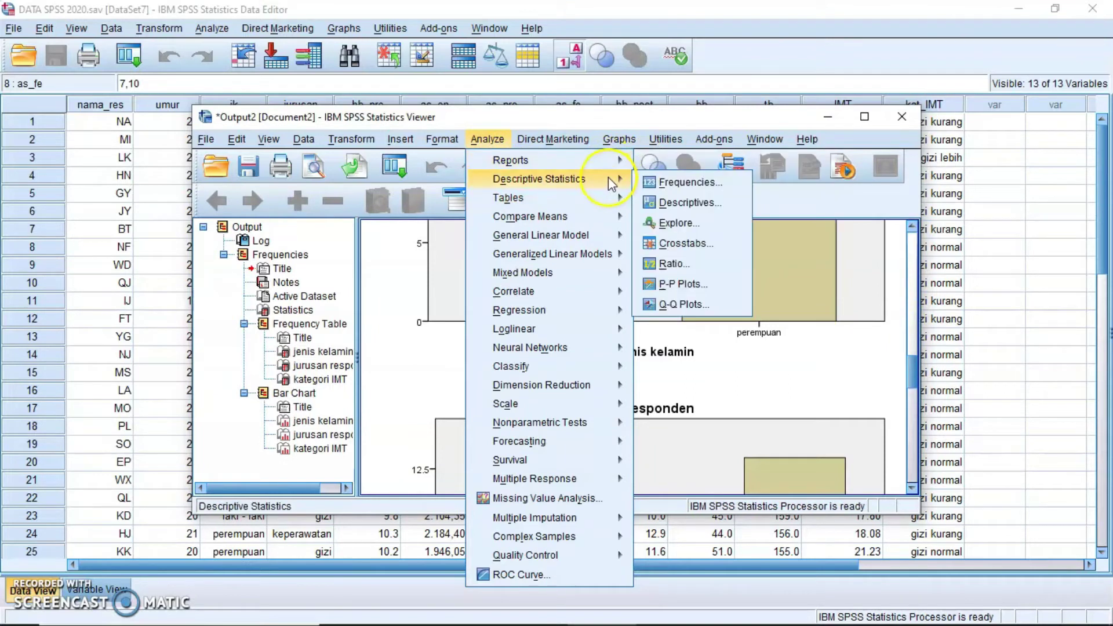
pyautogui.click(665, 181)
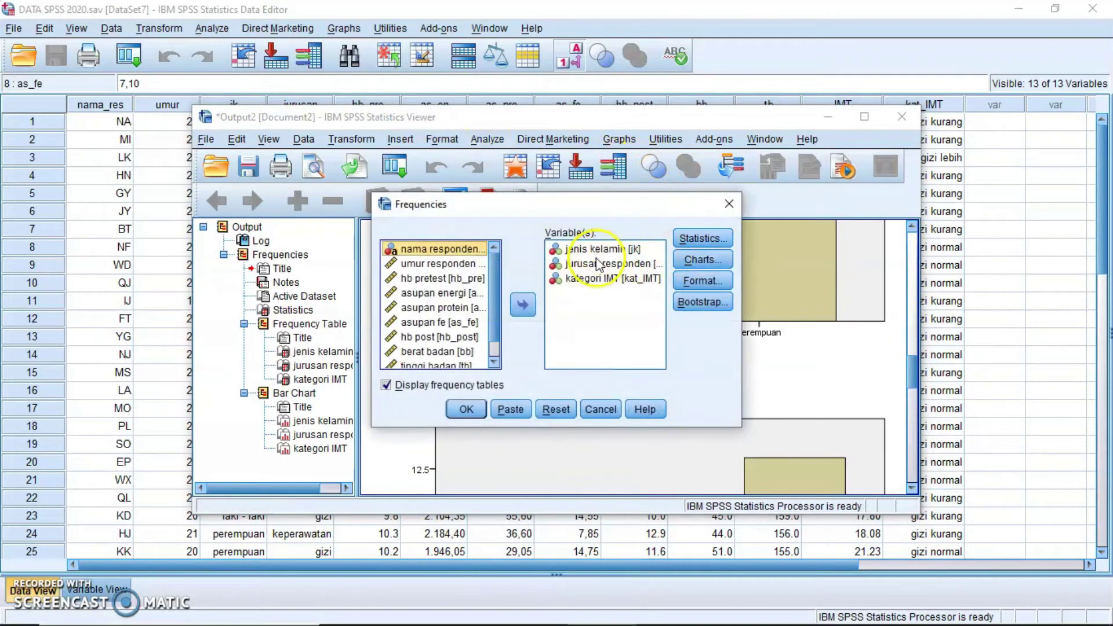
pyautogui.click(707, 260)
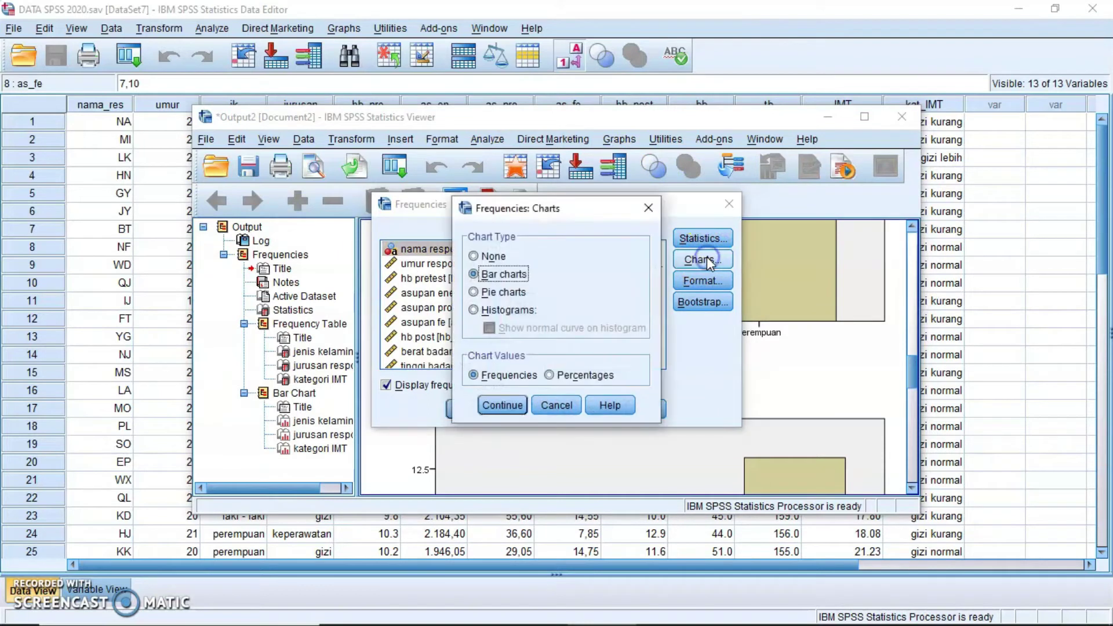
pyautogui.click(495, 293)
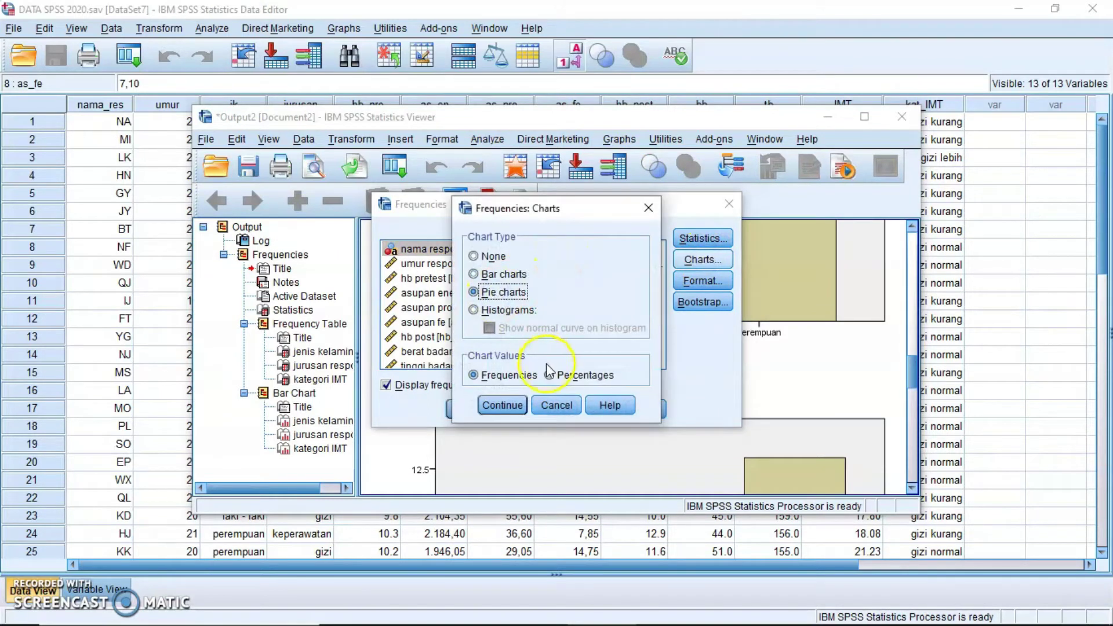
pyautogui.click(563, 378)
pyautogui.click(502, 405)
pyautogui.click(465, 409)
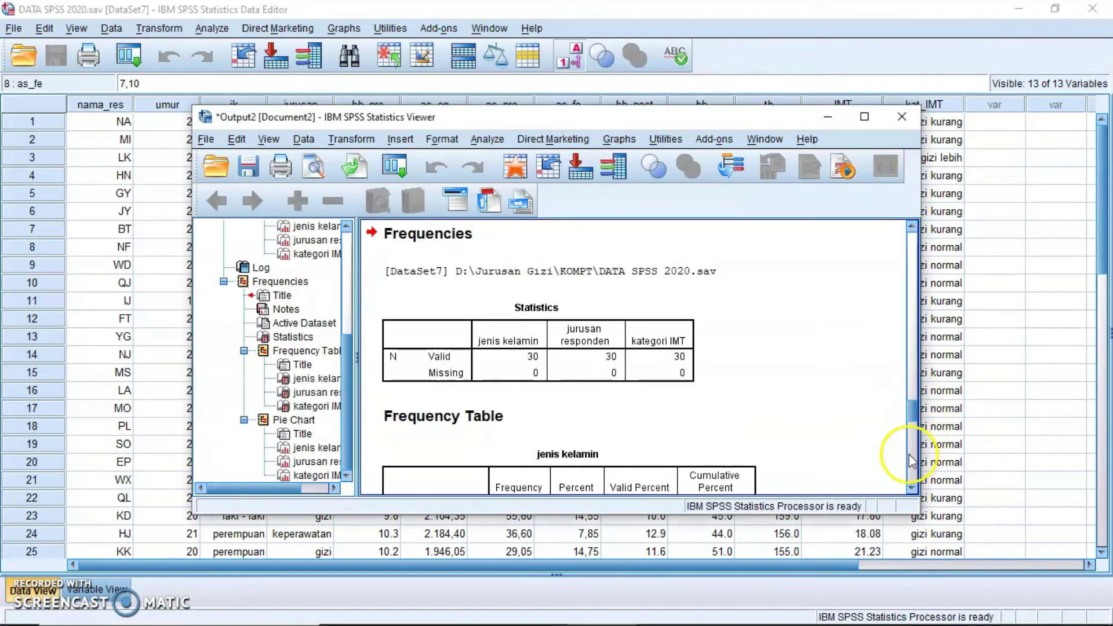
# Maximize the output viewer and examine the jenis kelamin pie chart.
pyautogui.click(913, 488)
pyautogui.scroll(-10, 913, 488)
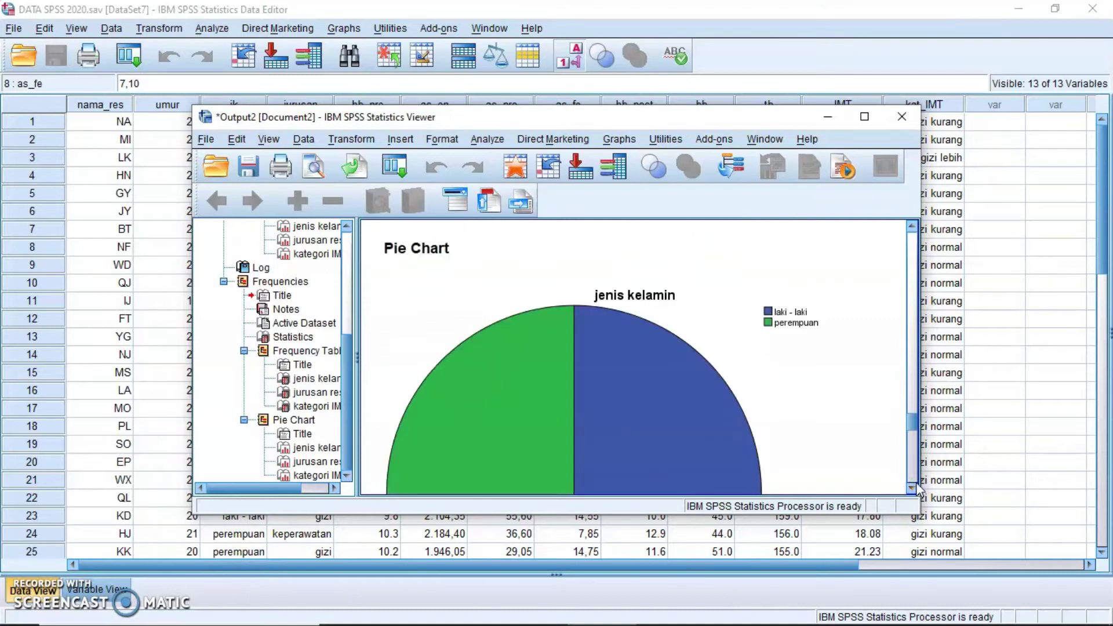
pyautogui.click(864, 117)
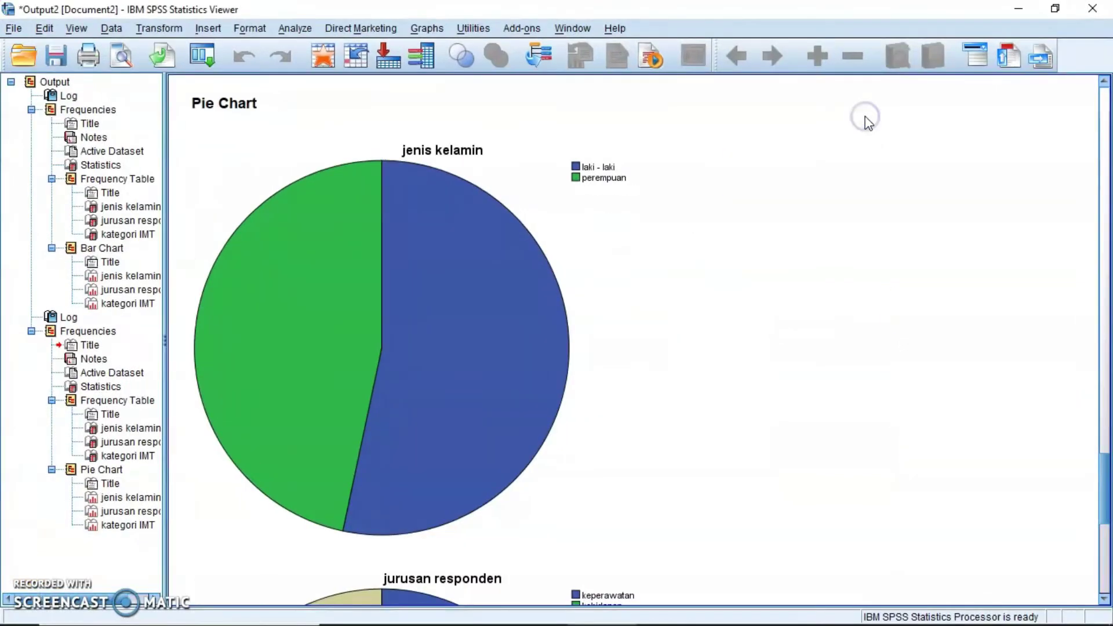
# Reset the Frequencies setup and choose hb pretest as the only variable to analyze.
pyautogui.moveTo(1102, 461); pyautogui.dragTo(1107, 147)
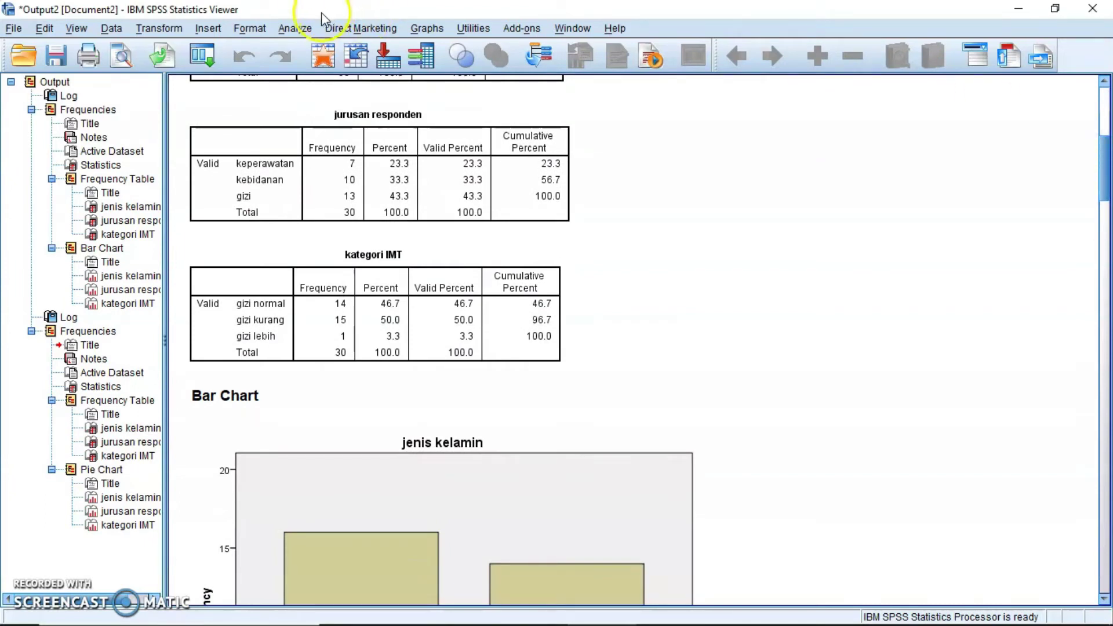
pyautogui.click(295, 28)
pyautogui.moveTo(317, 76)
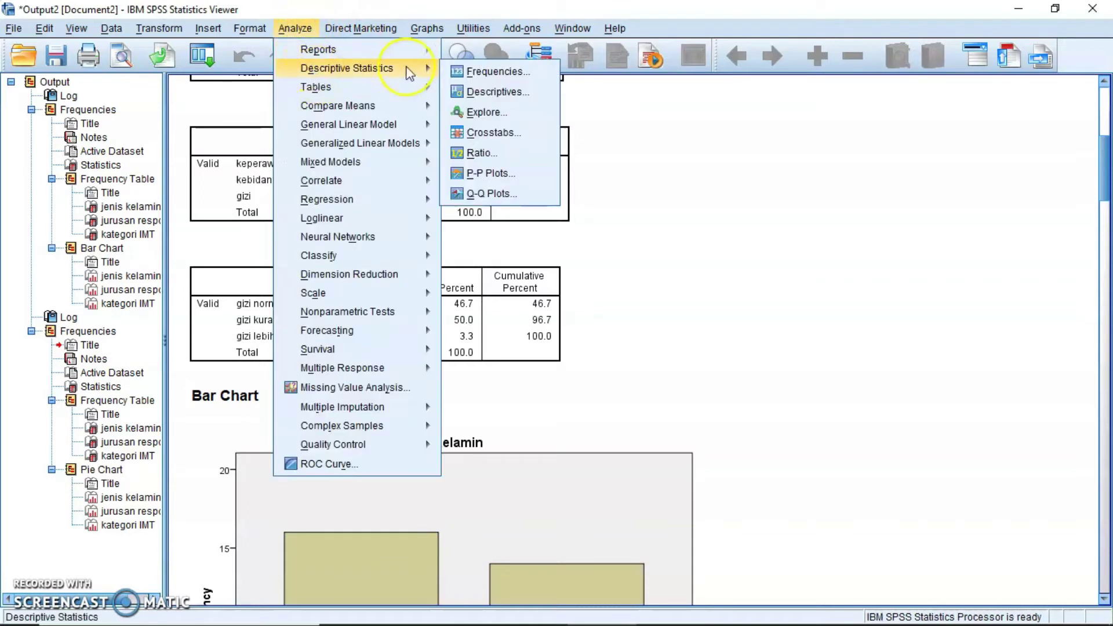
pyautogui.click(482, 71)
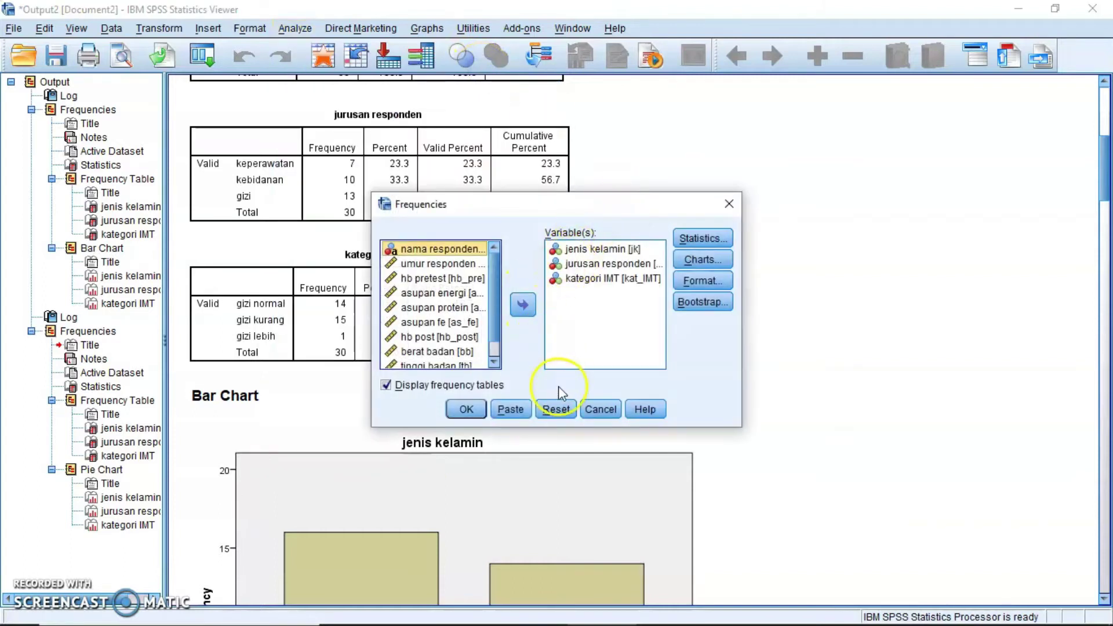
pyautogui.click(556, 410)
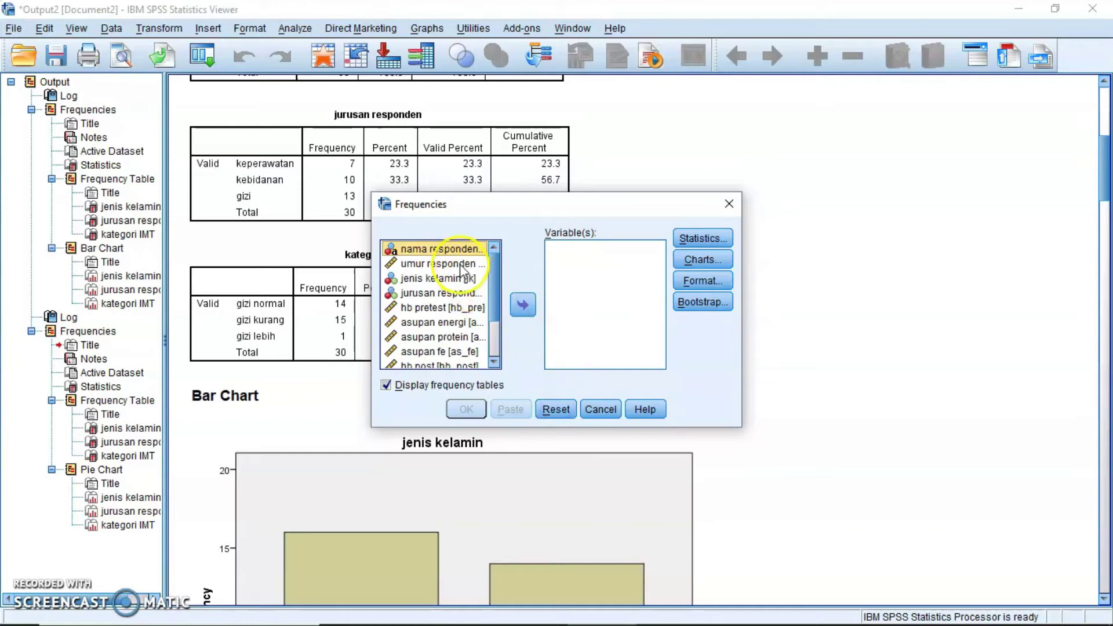
pyautogui.click(494, 362)
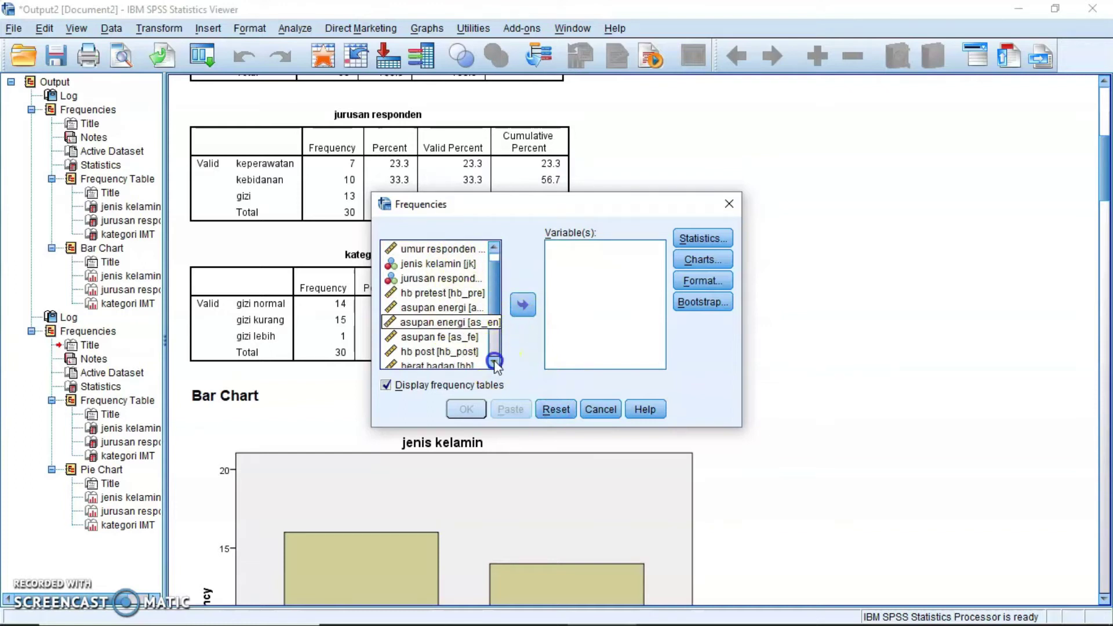
pyautogui.click(444, 293)
pyautogui.click(523, 304)
pyautogui.click(462, 296)
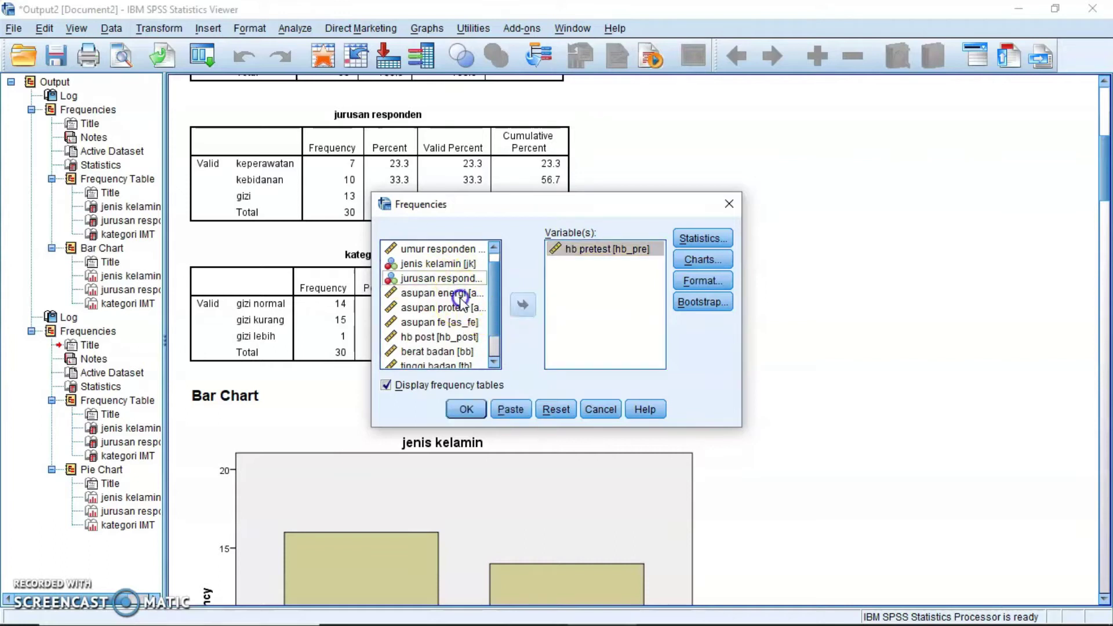
pyautogui.click(583, 283)
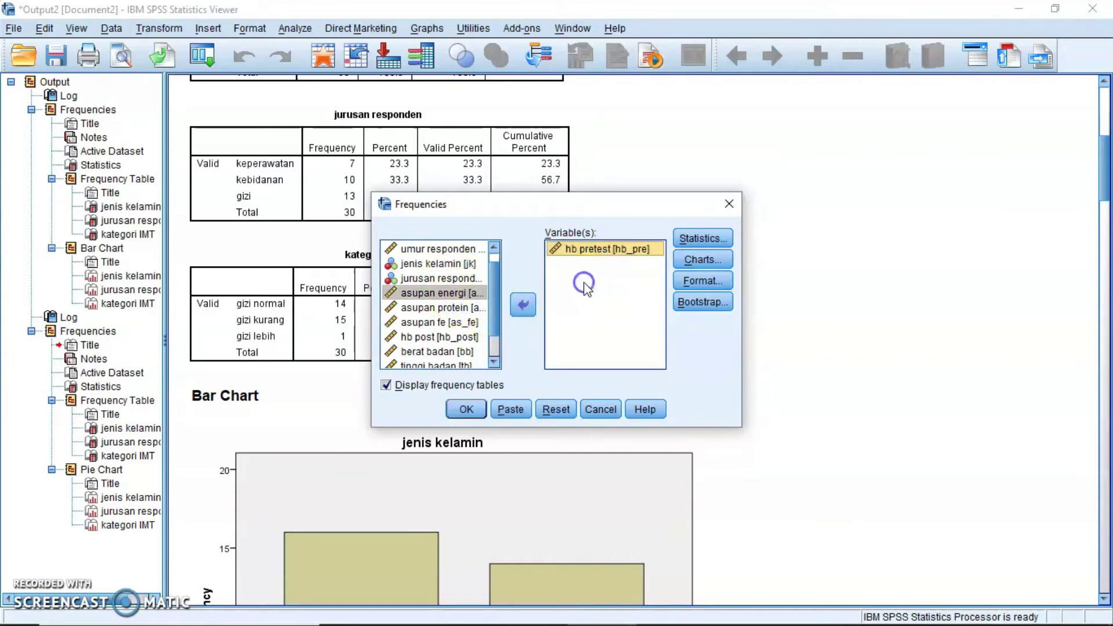
# Request the mean, median, standard deviation, minimum and maximum for the hb pretest frequency analysis.
pyautogui.click(696, 241)
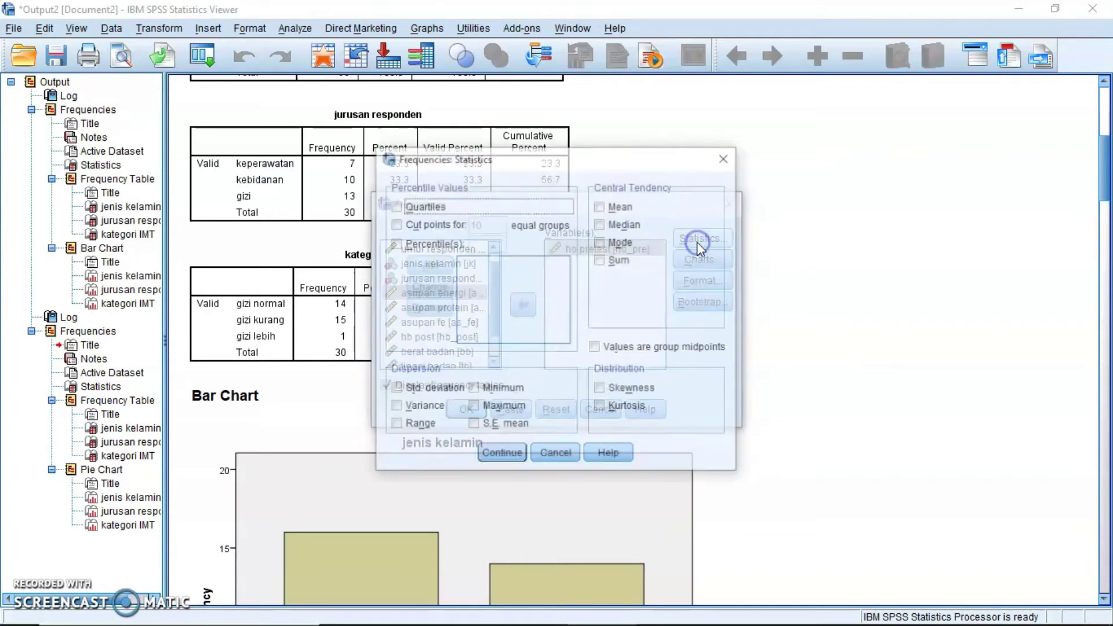
pyautogui.click(601, 209)
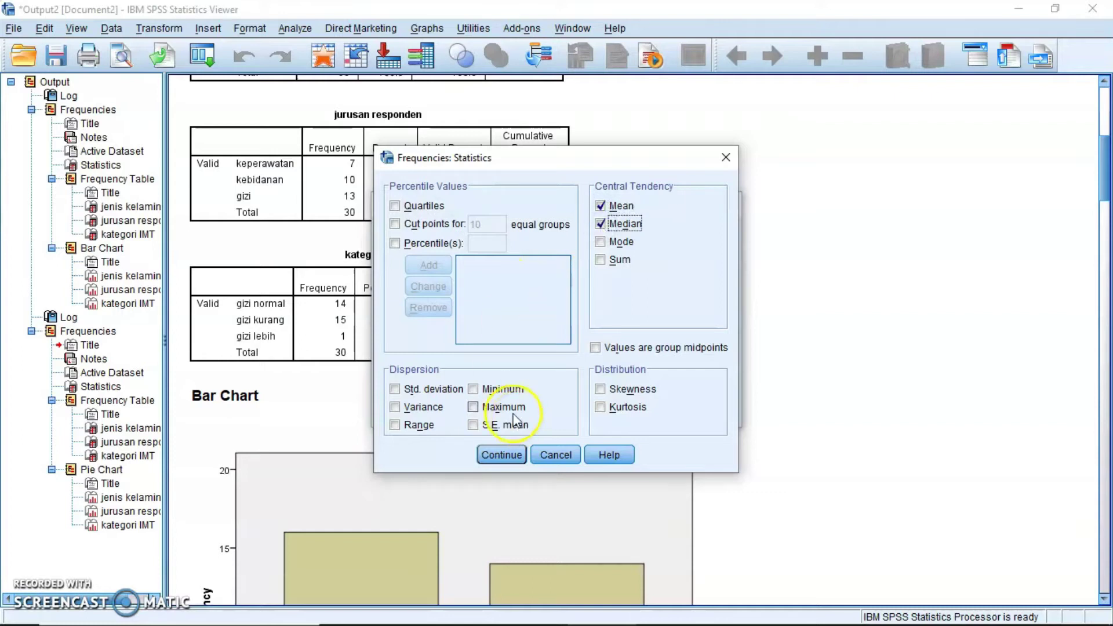
pyautogui.click(481, 389)
pyautogui.click(474, 407)
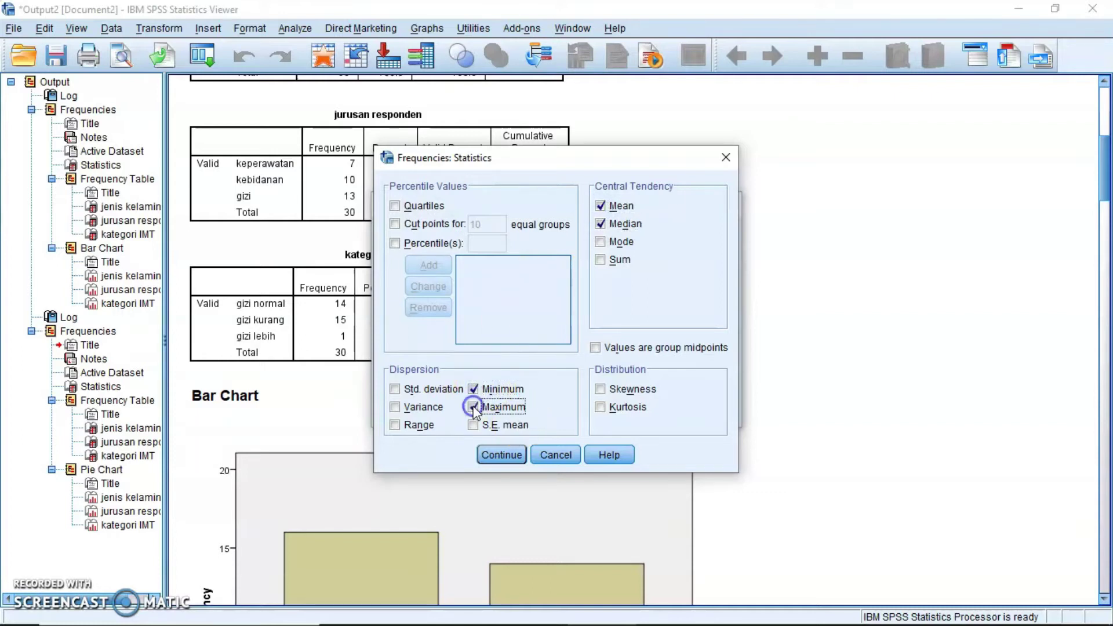
pyautogui.click(395, 389)
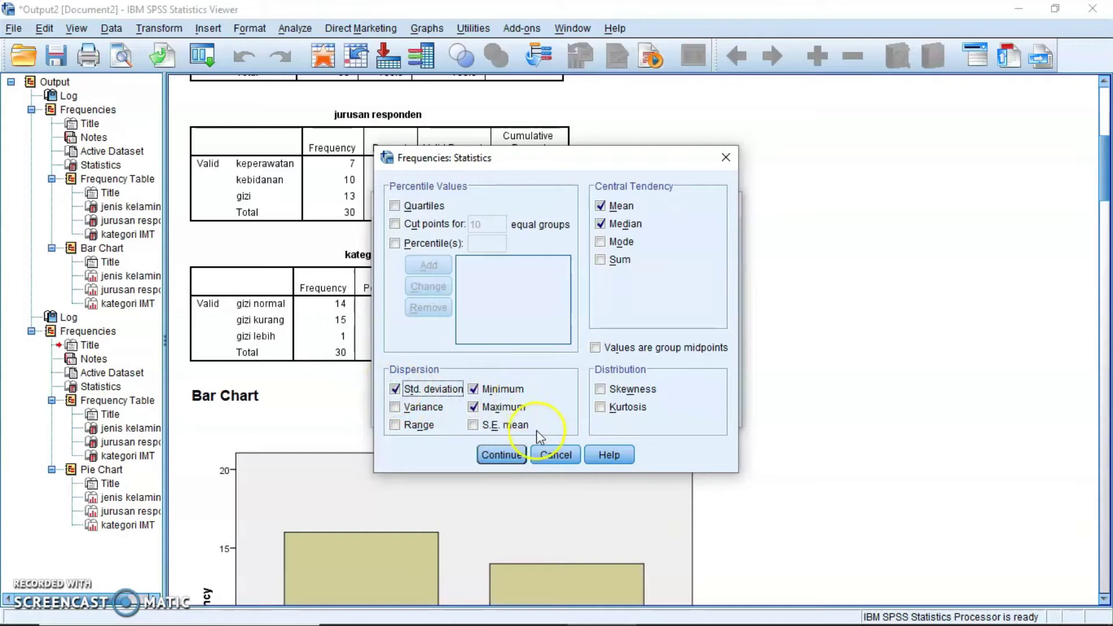
pyautogui.click(502, 456)
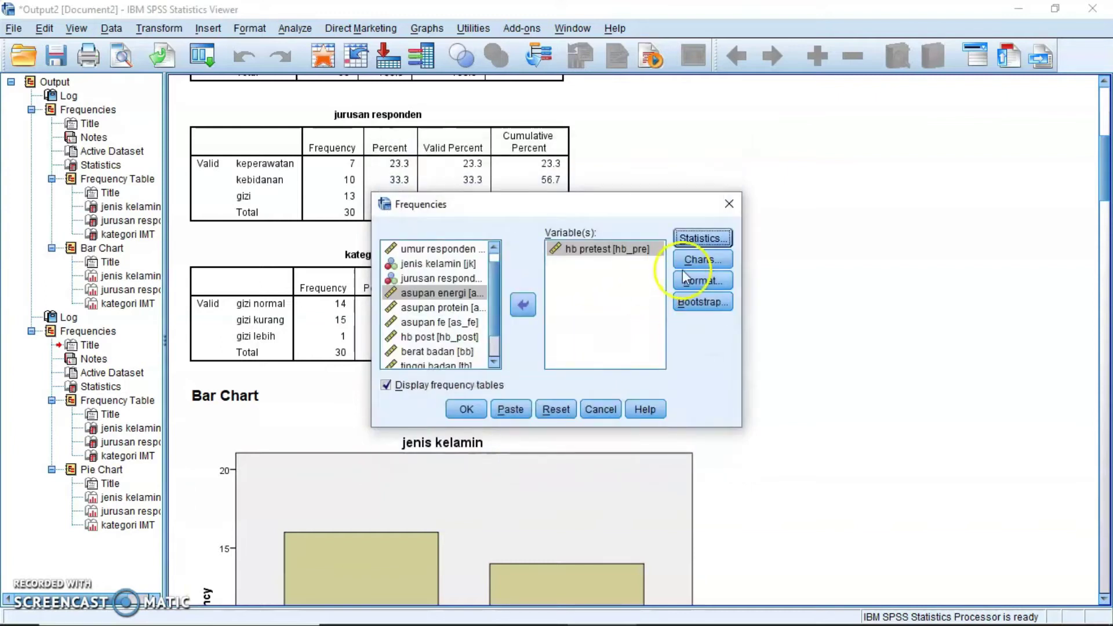
# Run the hb pretest frequency analysis without charts and review its statistics and frequency table.
pyautogui.click(697, 262)
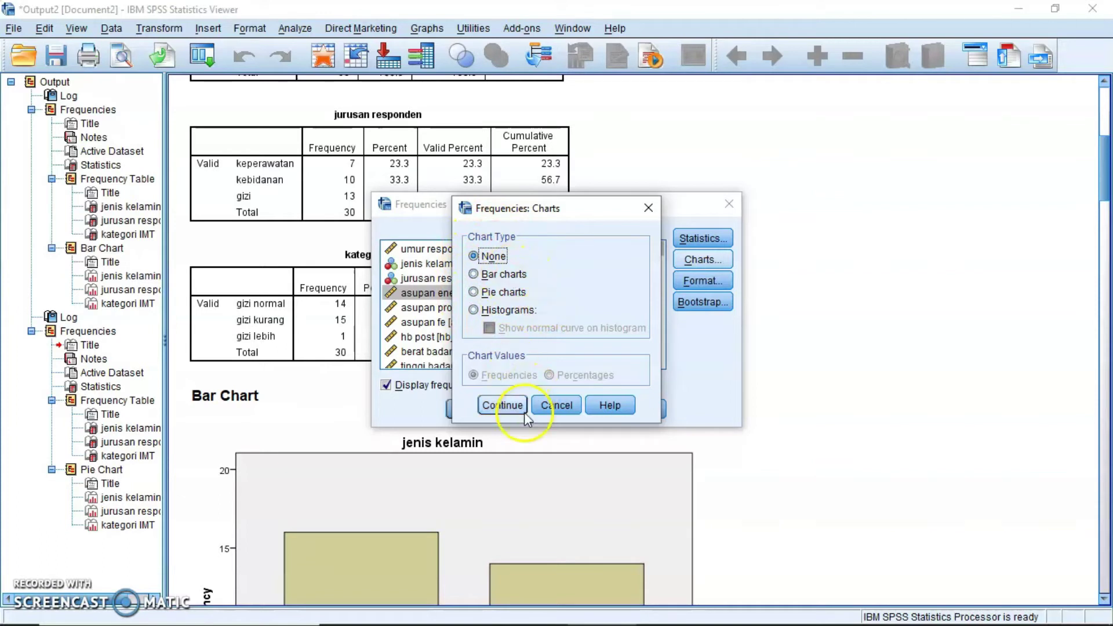
pyautogui.click(555, 405)
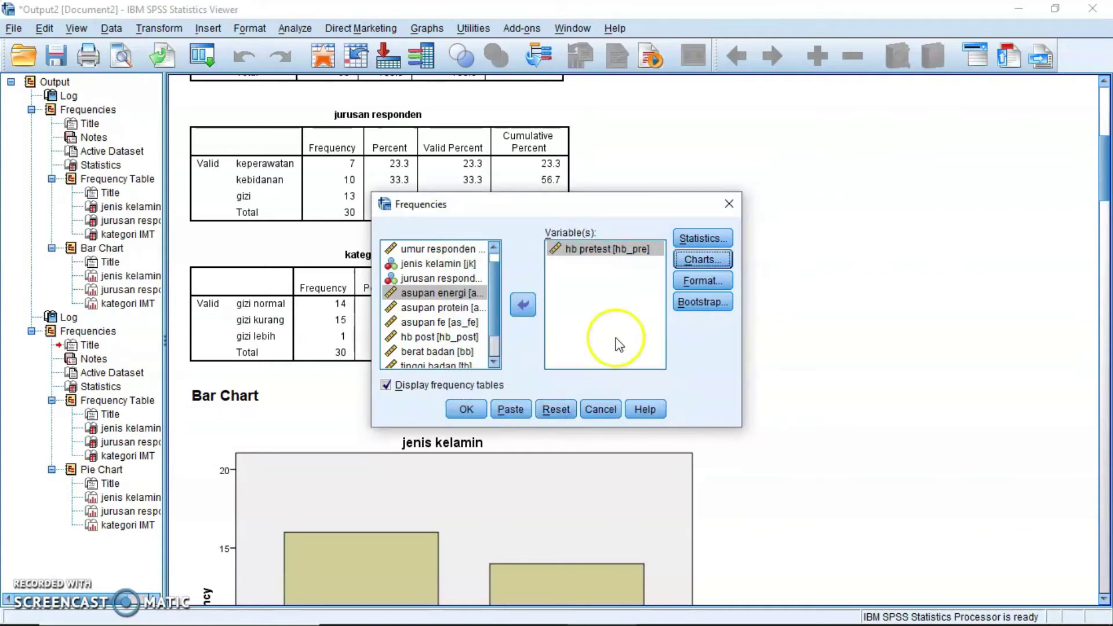
pyautogui.click(465, 411)
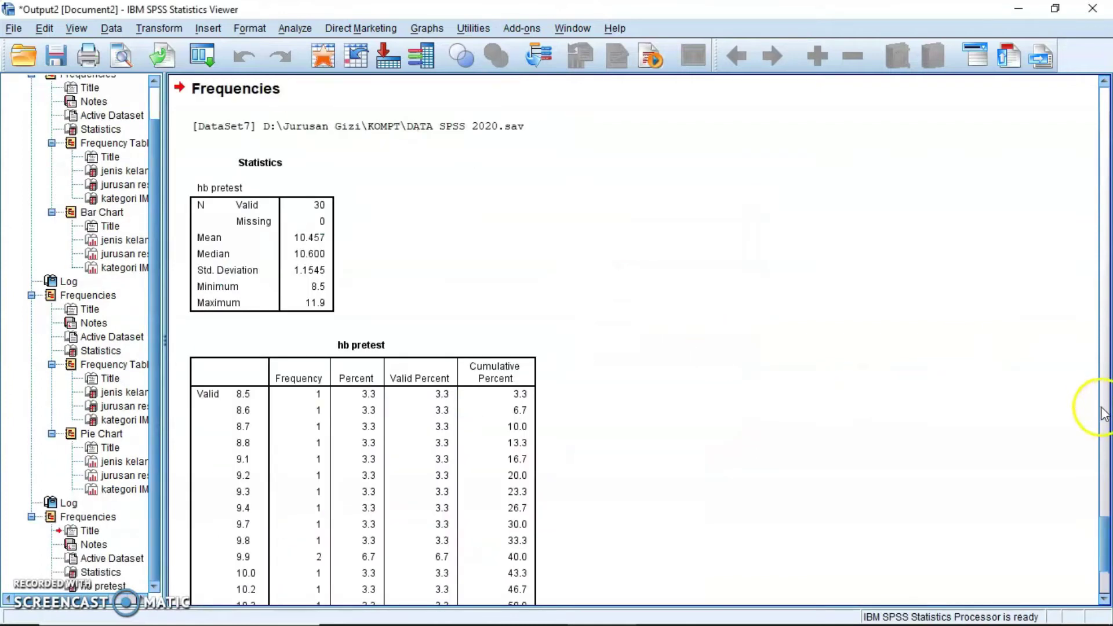
pyautogui.click(1103, 401)
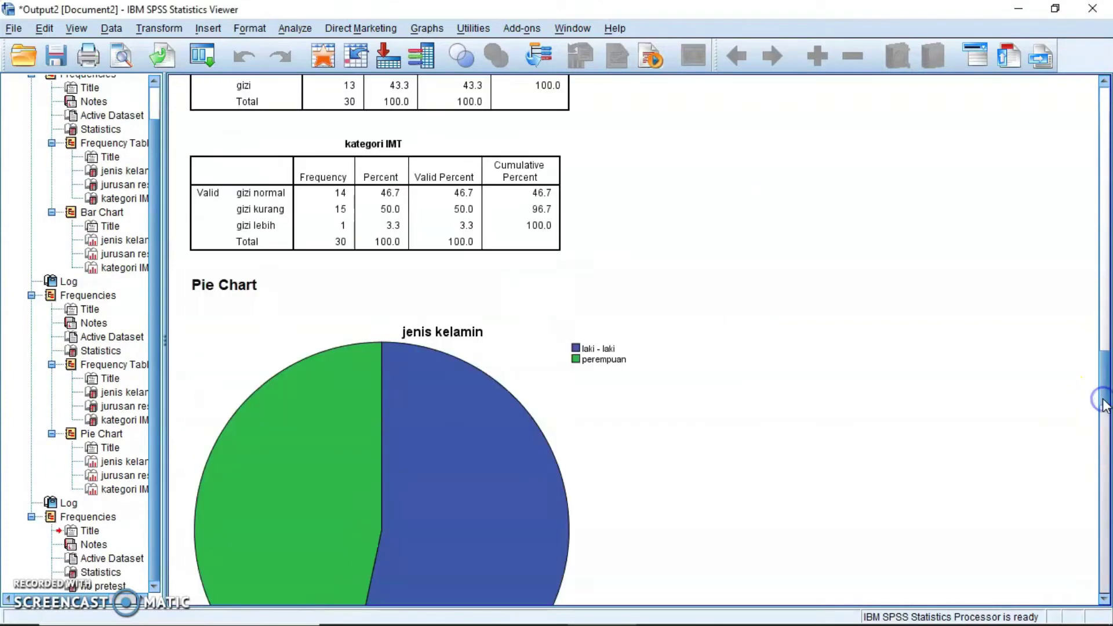
pyautogui.moveTo(1103, 401); pyautogui.dragTo(1108, 548)
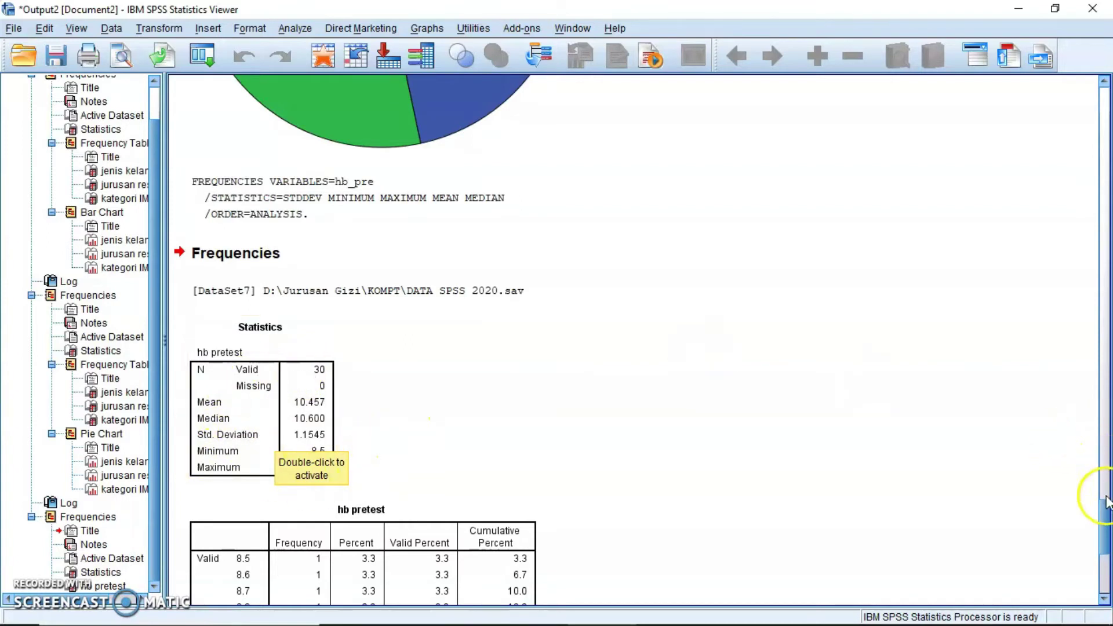
pyautogui.moveTo(1103, 513); pyautogui.dragTo(1106, 551)
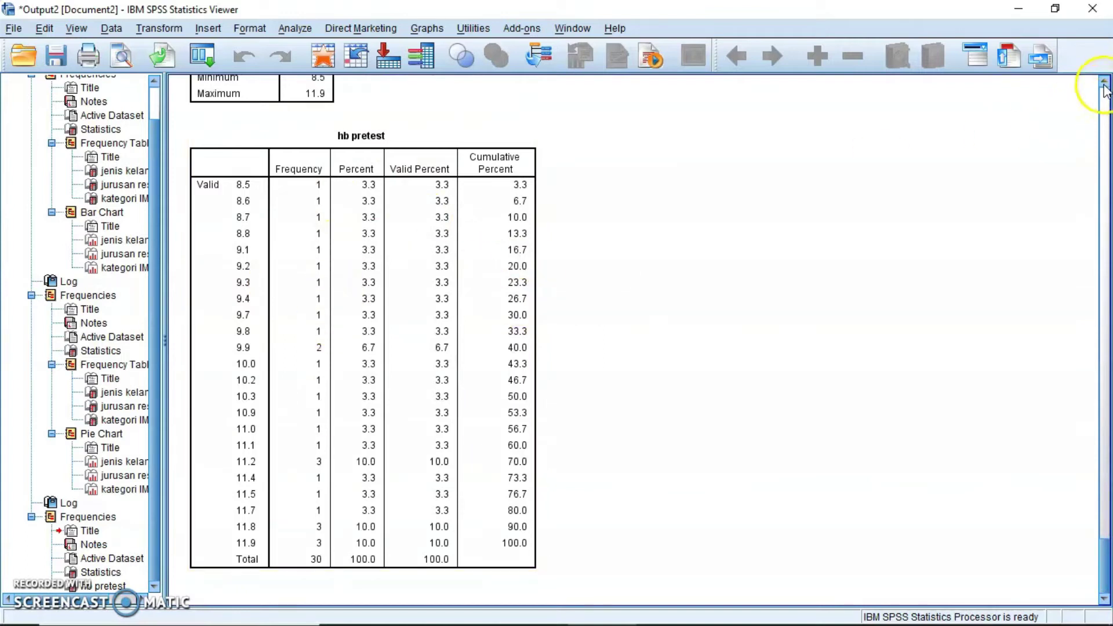
pyautogui.scroll(5, 1105, 89)
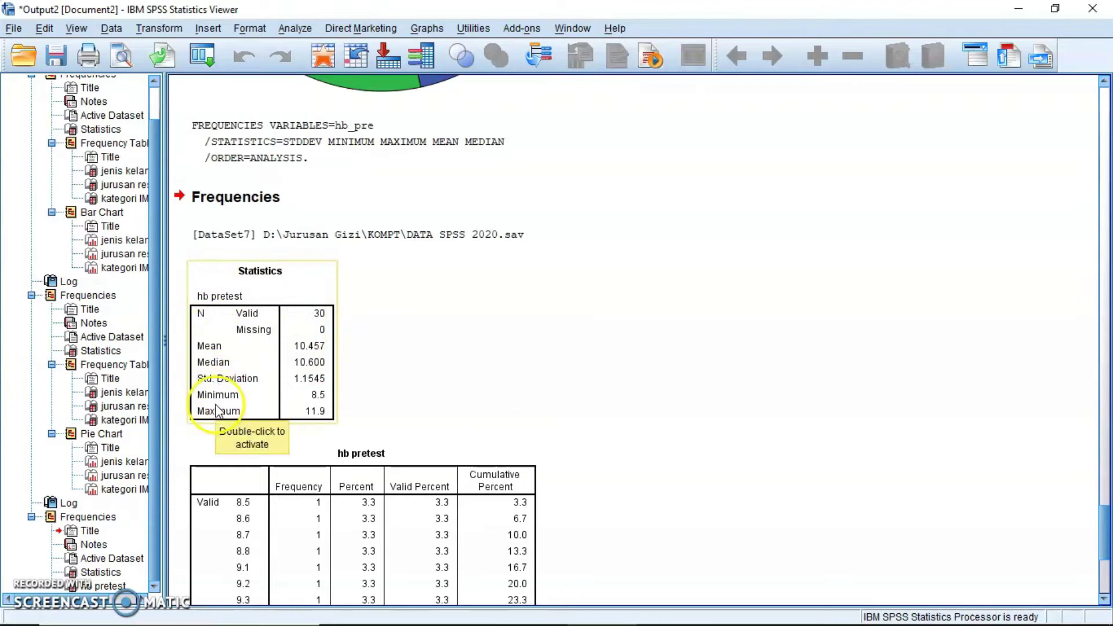
# Set up a Descriptives analysis with hb pretest in place of jurusan responden as the variable.
pyautogui.click(296, 29)
pyautogui.moveTo(401, 67)
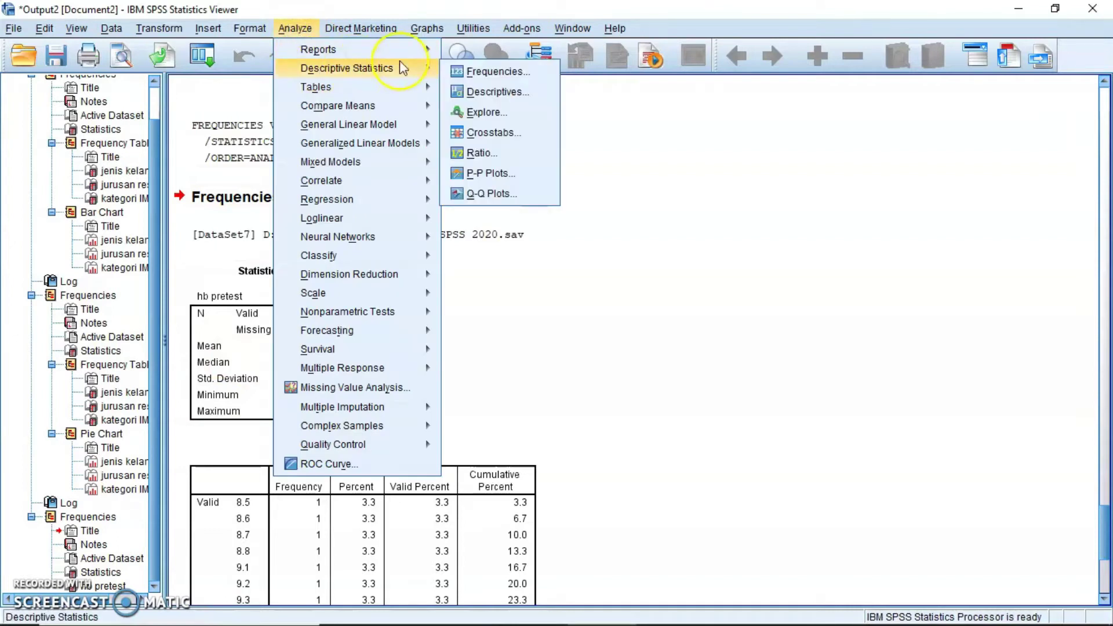
pyautogui.click(494, 92)
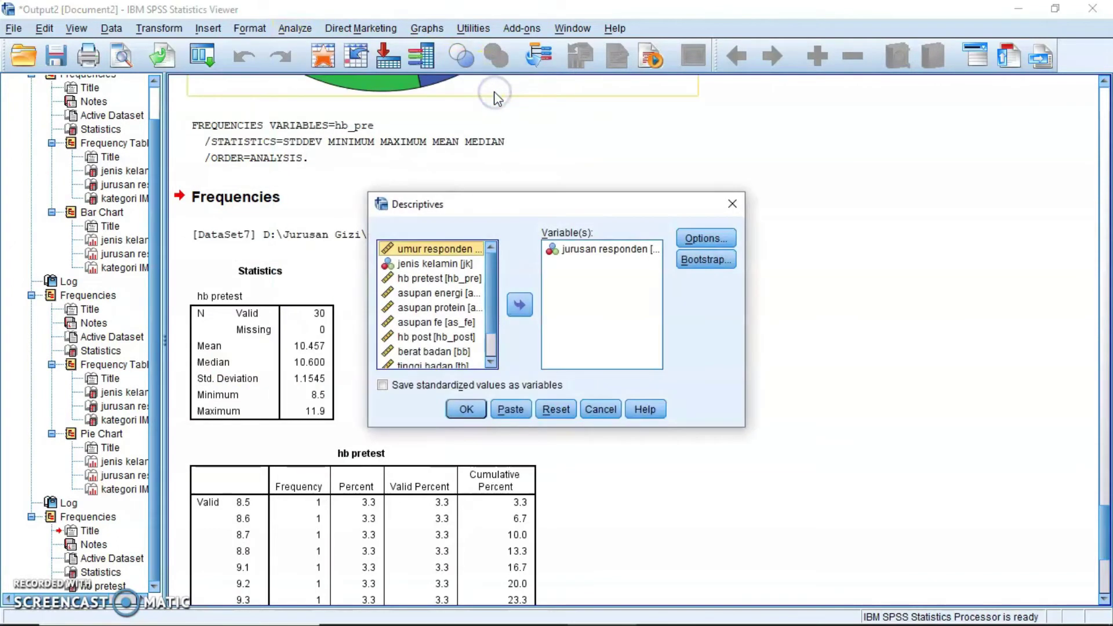
pyautogui.click(578, 250)
pyautogui.click(525, 301)
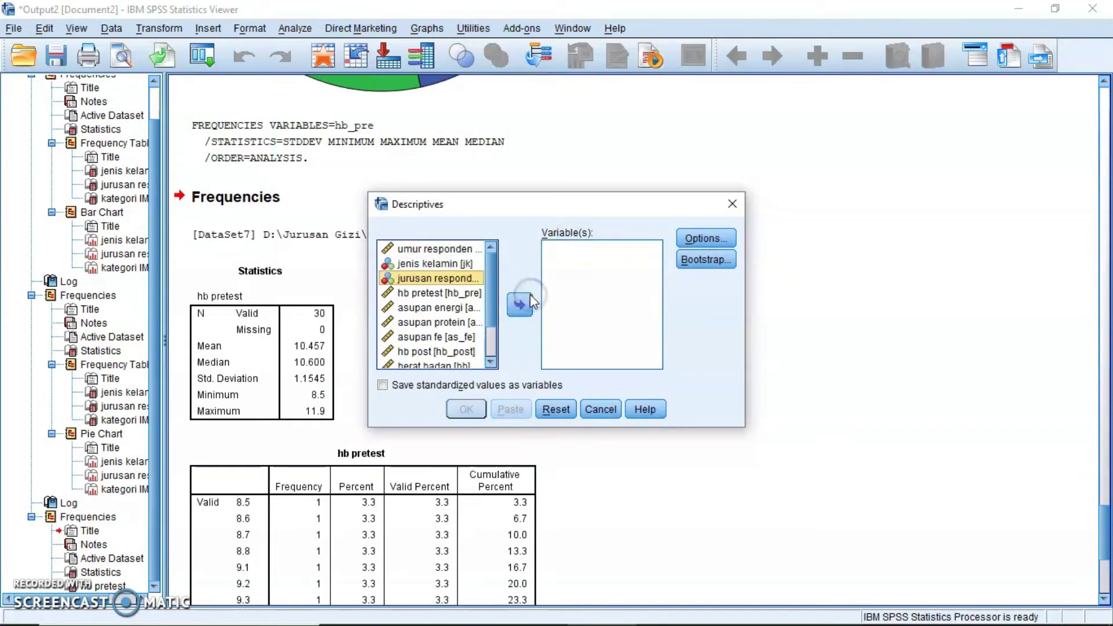
pyautogui.click(477, 294)
pyautogui.click(477, 295)
pyautogui.click(527, 307)
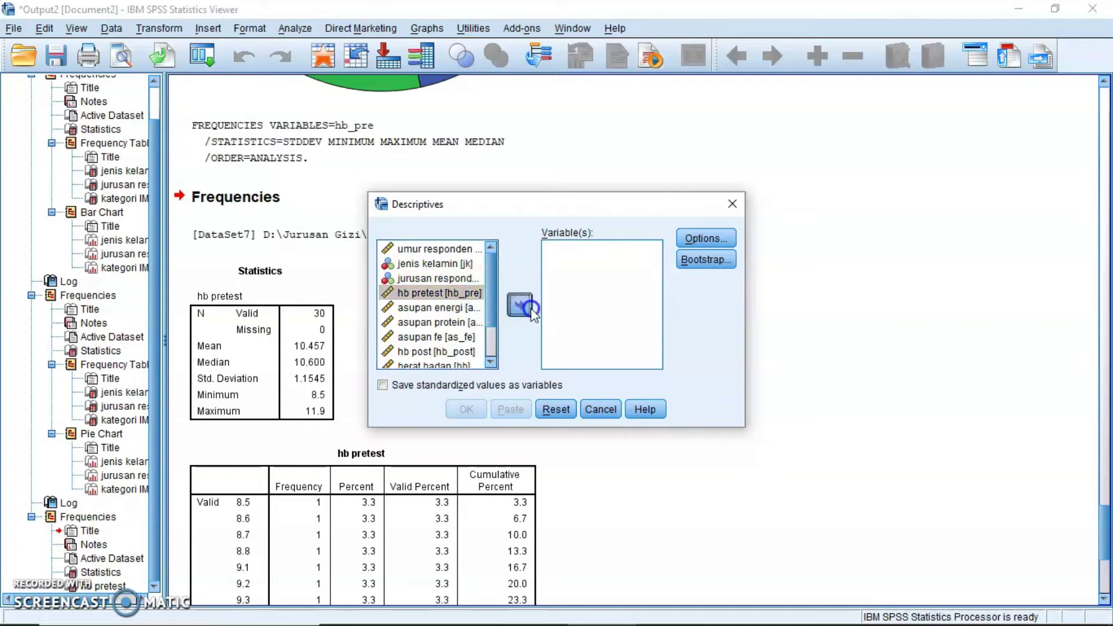
# Run Descriptives on hb pretest with mean, standard deviation, minimum and maximum, displayed in variable list order.
pyautogui.click(704, 239)
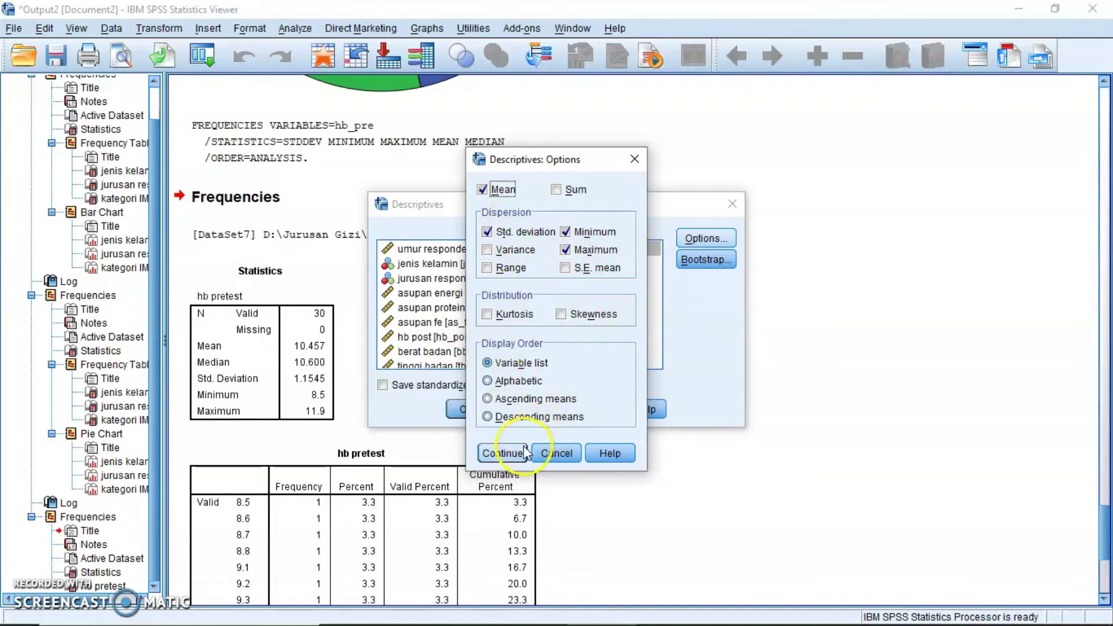
pyautogui.click(501, 453)
pyautogui.click(482, 406)
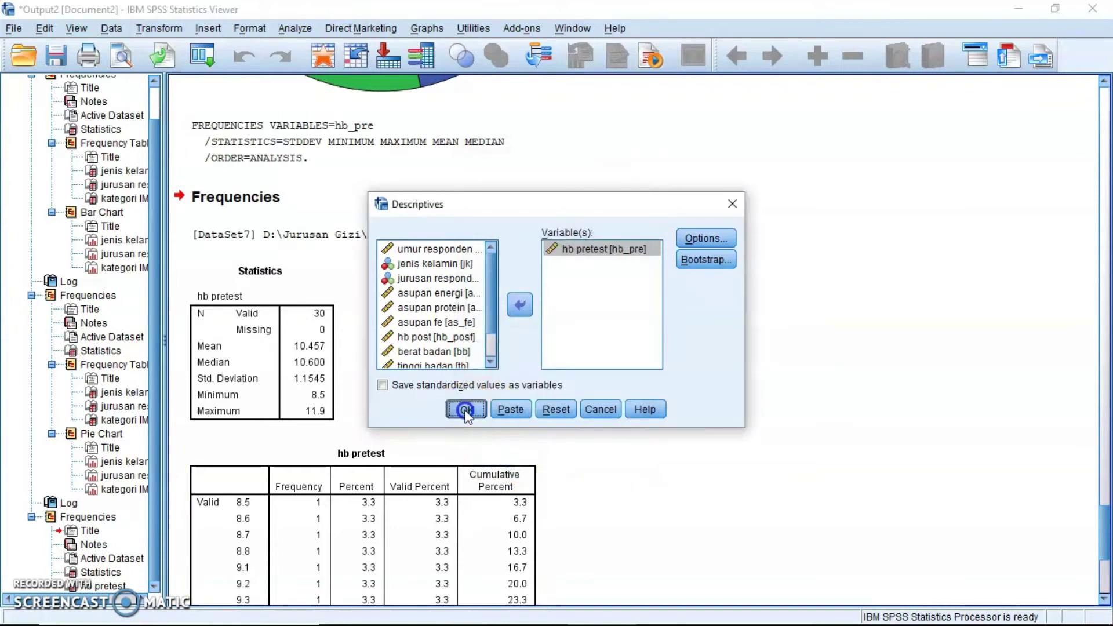
# Examine the Descriptive Statistics table for hb pretest at the end of the output.
pyautogui.click(1104, 351)
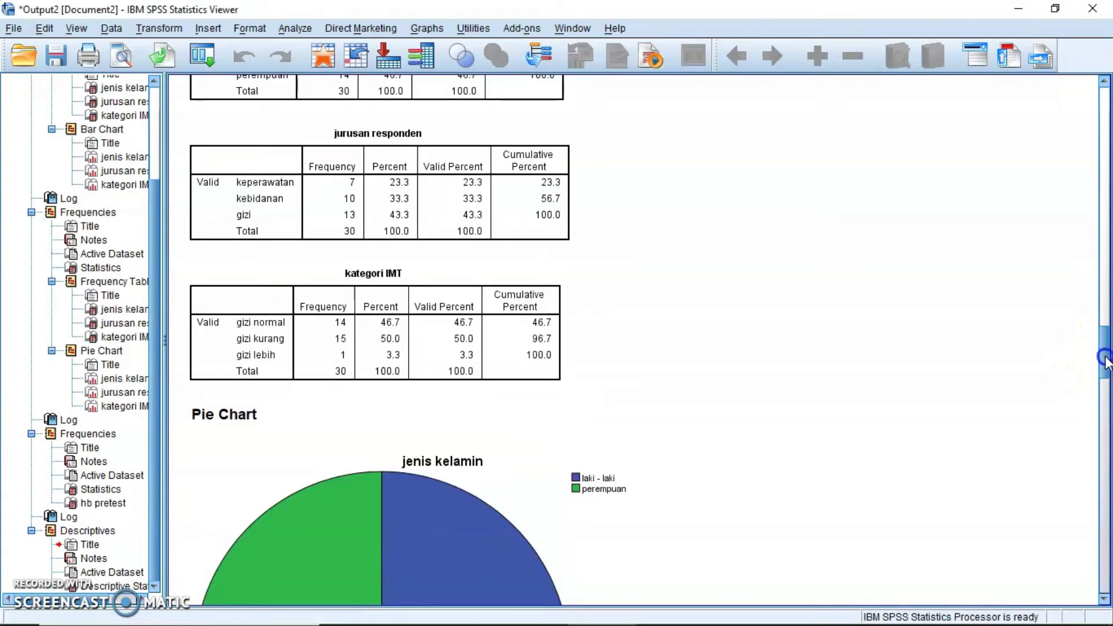
pyautogui.click(1104, 443)
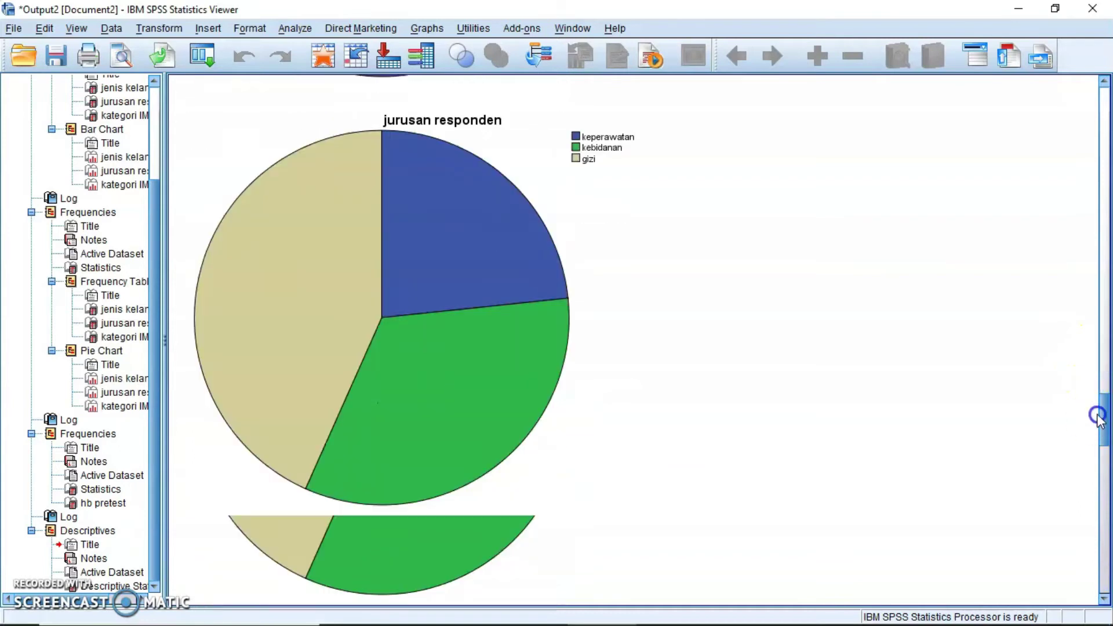
pyautogui.scroll(-5, 1089, 553)
pyautogui.click(533, 508)
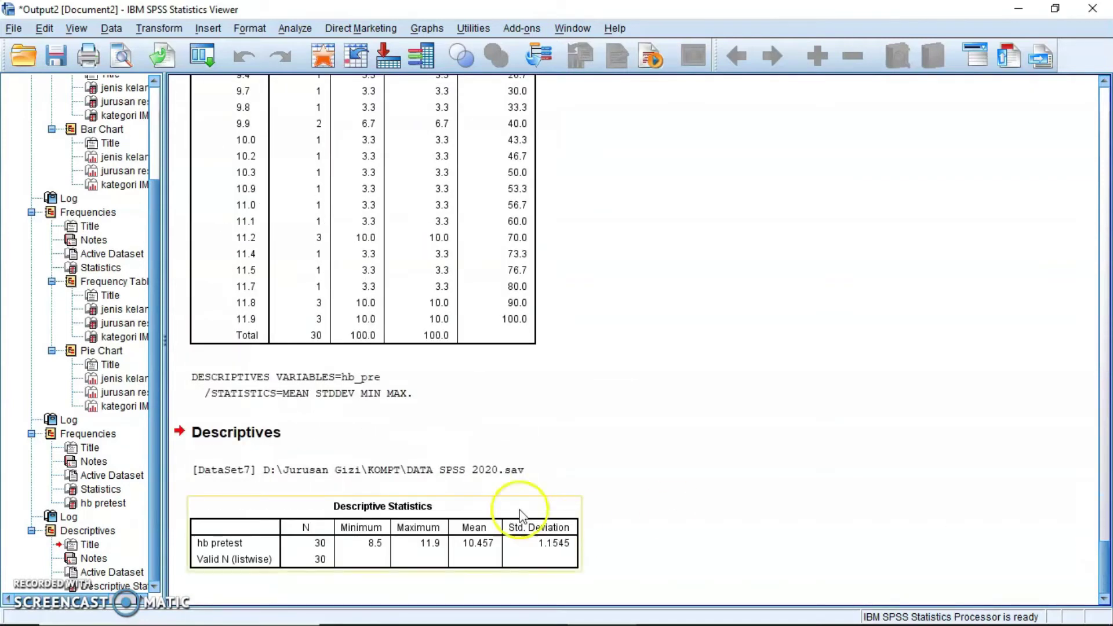
pyautogui.click(242, 434)
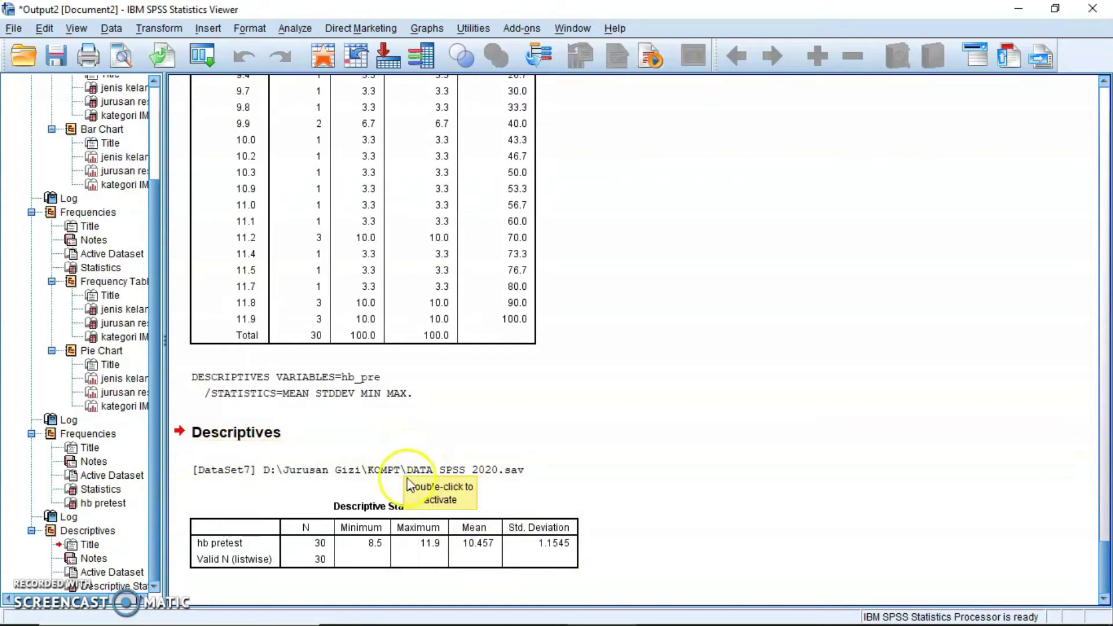
pyautogui.click(299, 531)
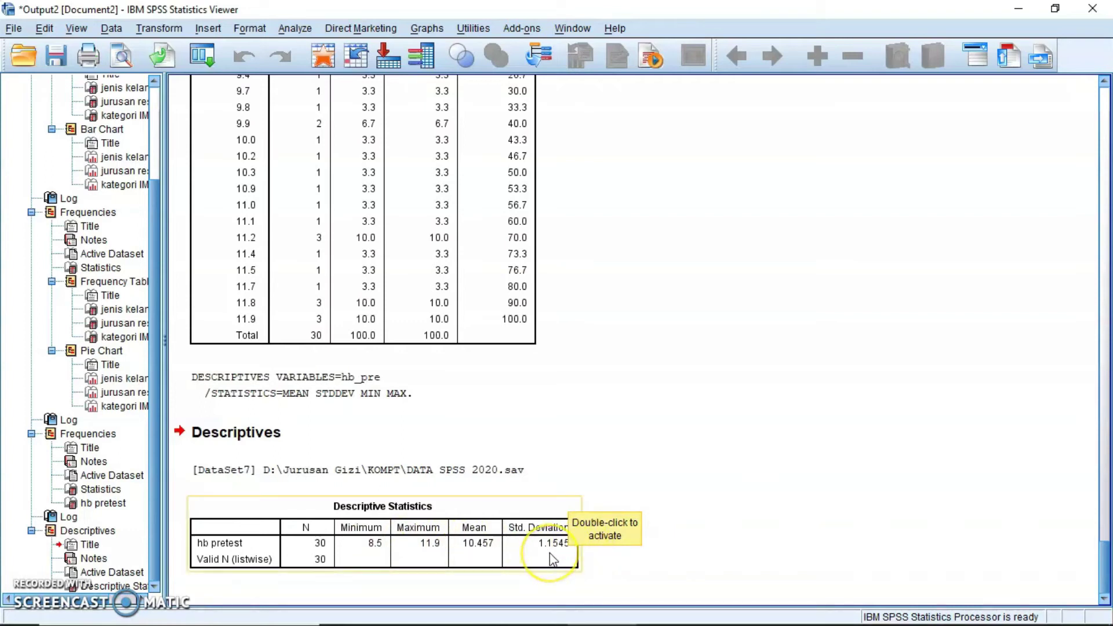
pyautogui.click(821, 540)
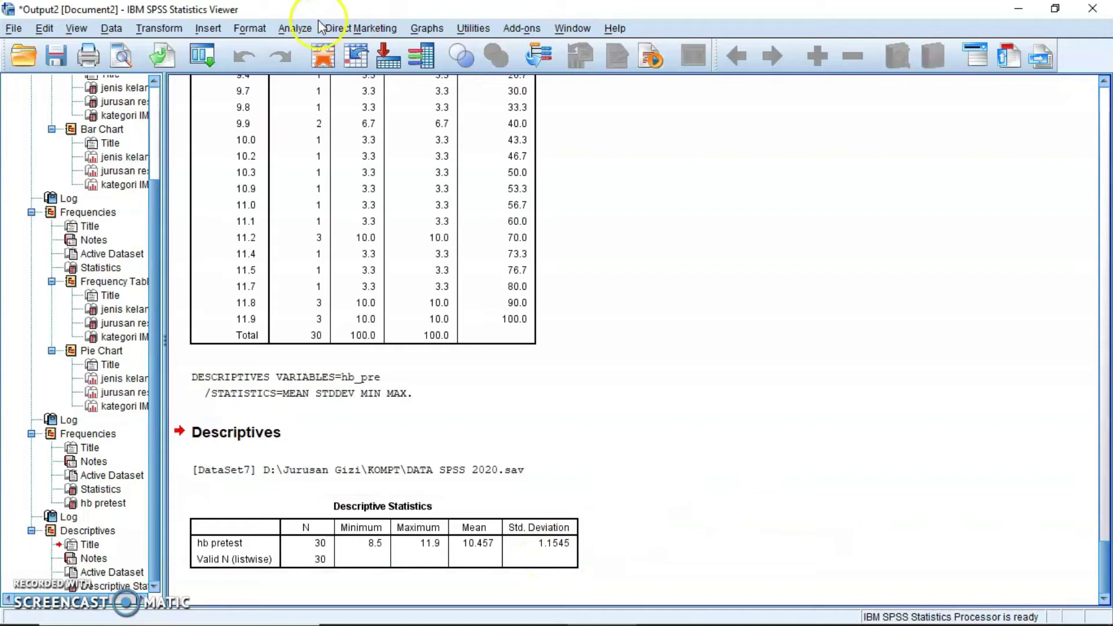
pyautogui.click(297, 30)
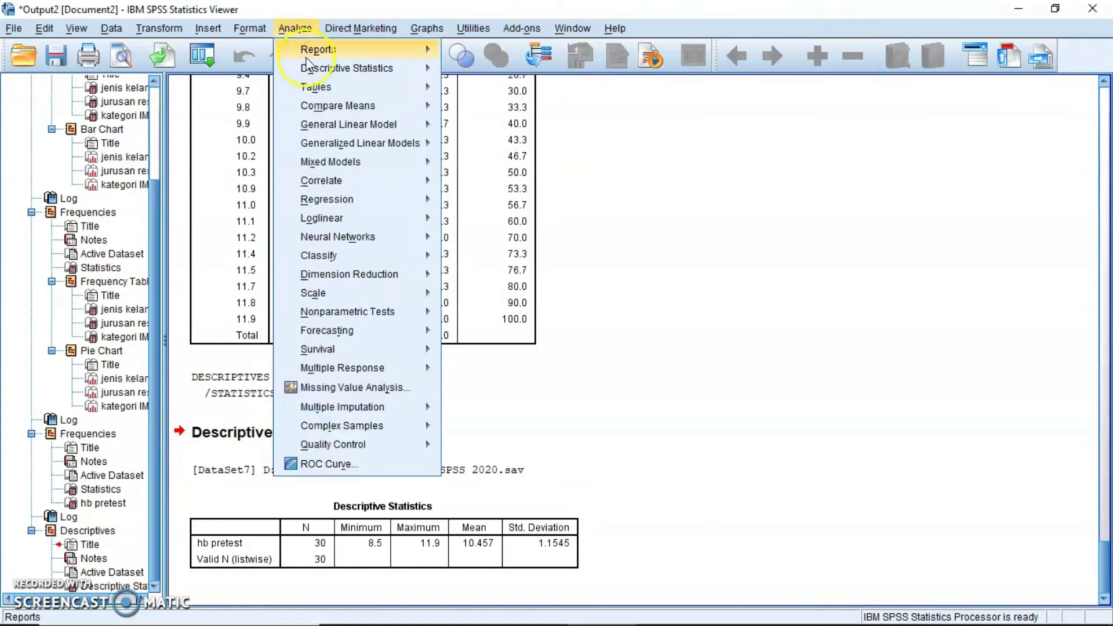
pyautogui.moveTo(312, 73)
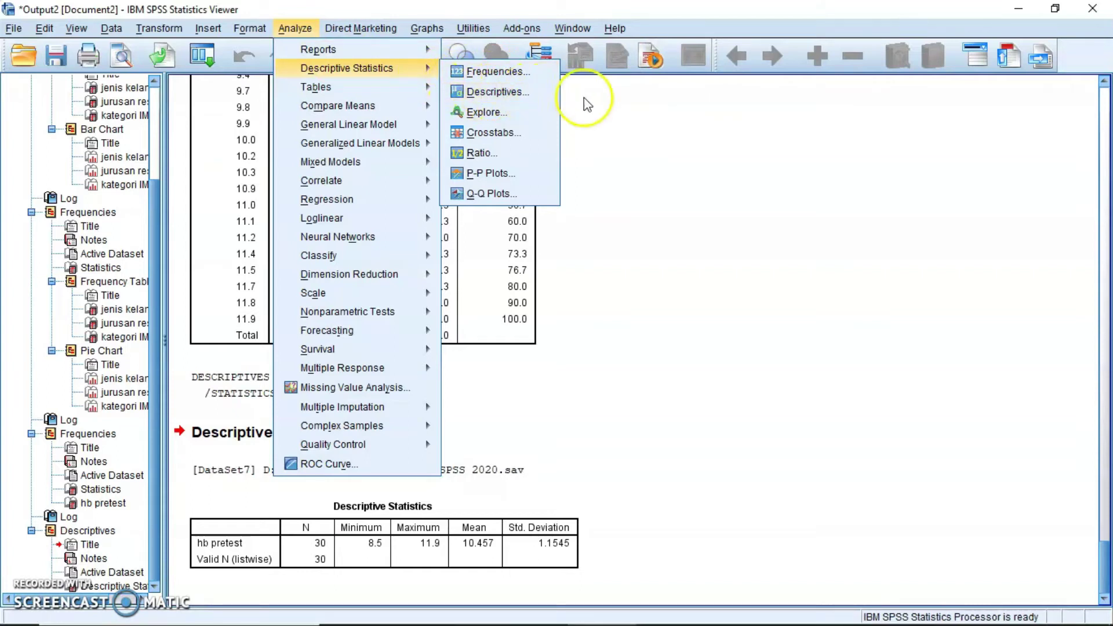
pyautogui.click(733, 265)
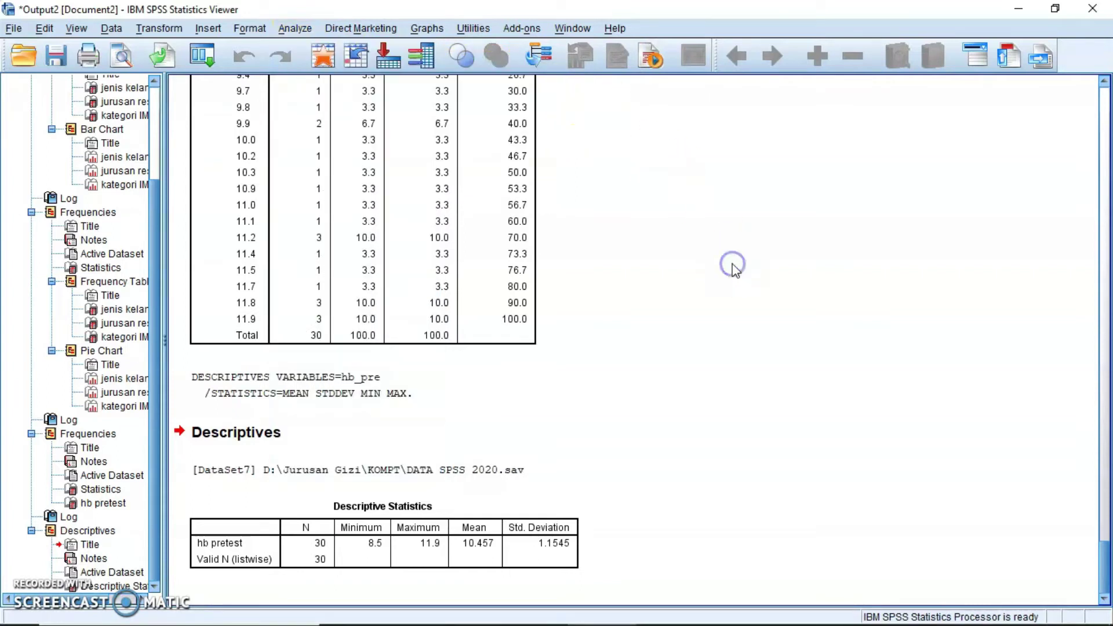
# Set up an Explore analysis with hb pretest as the dependent variable.
pyautogui.click(304, 28)
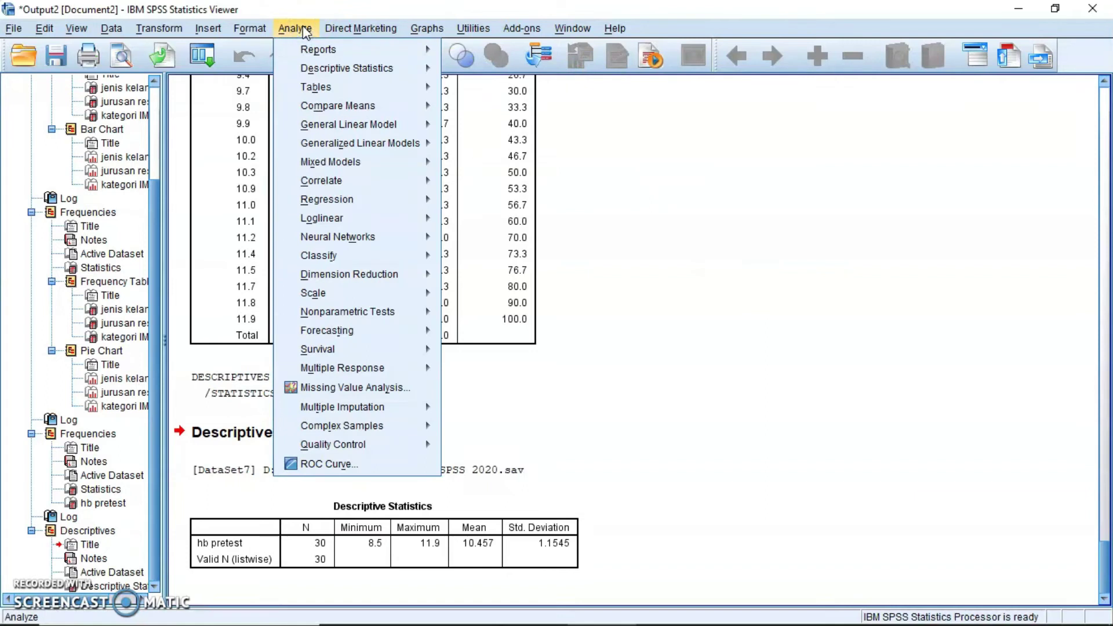
pyautogui.moveTo(348, 67)
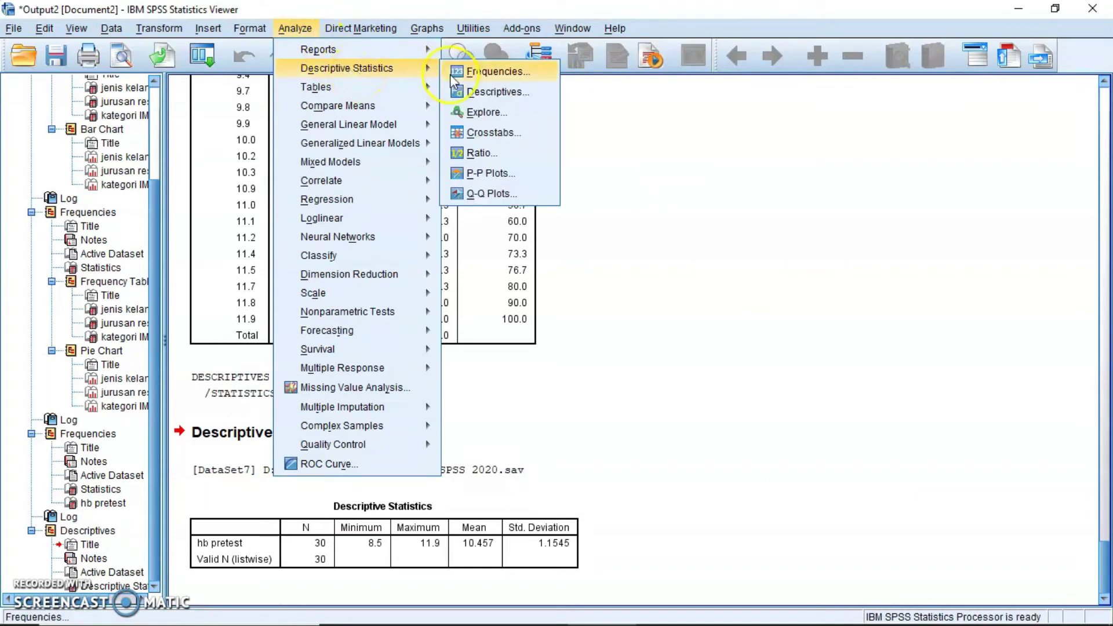
pyautogui.click(526, 114)
pyautogui.click(574, 421)
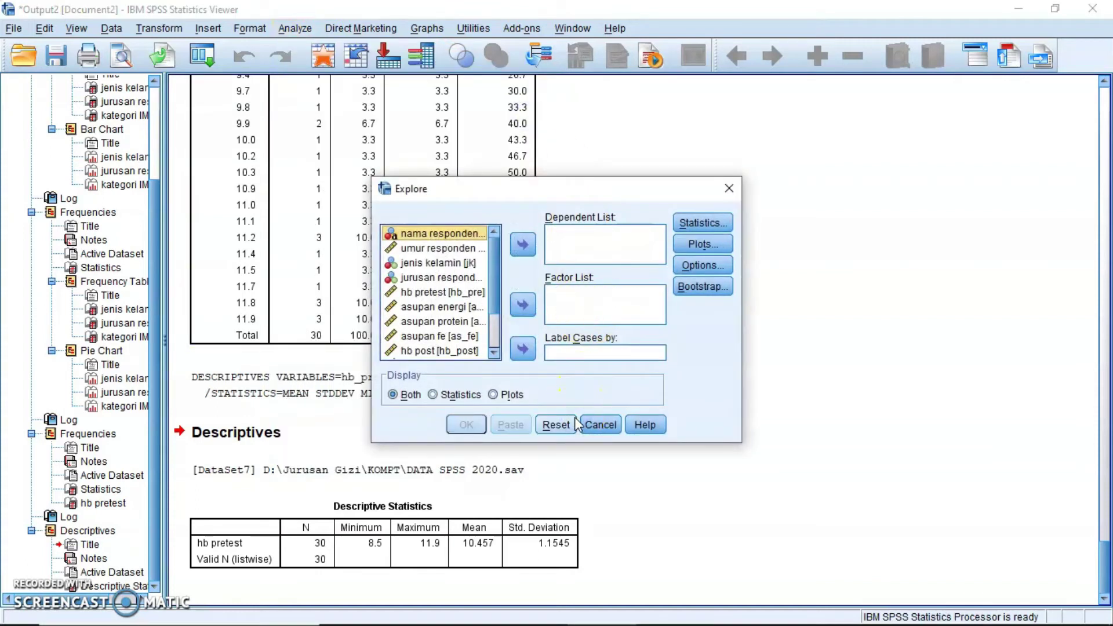
pyautogui.click(494, 354)
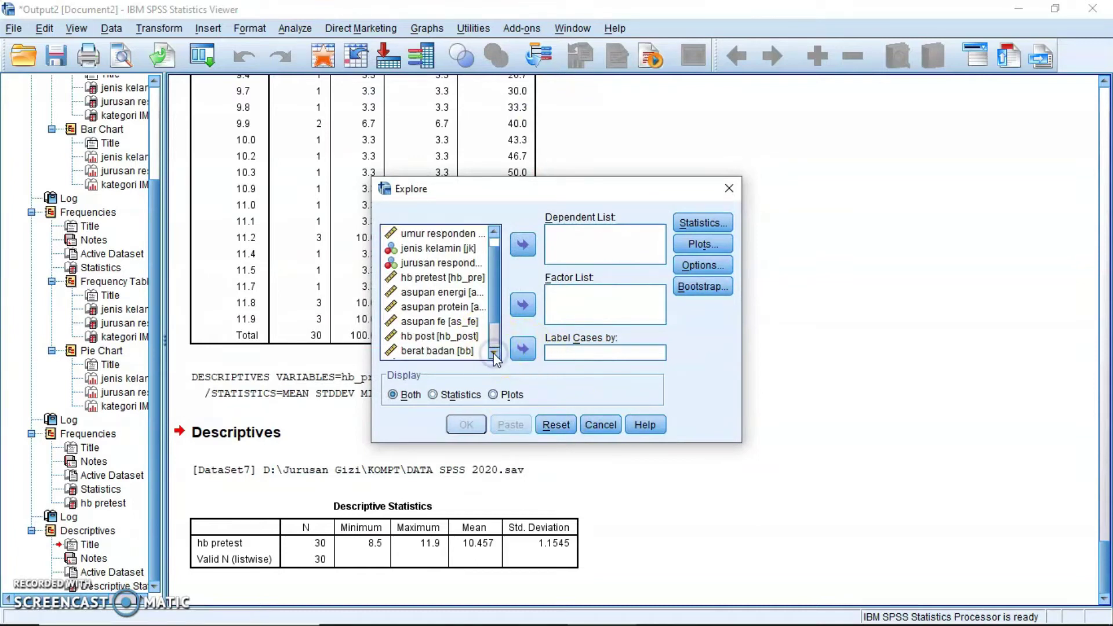
pyautogui.click(495, 232)
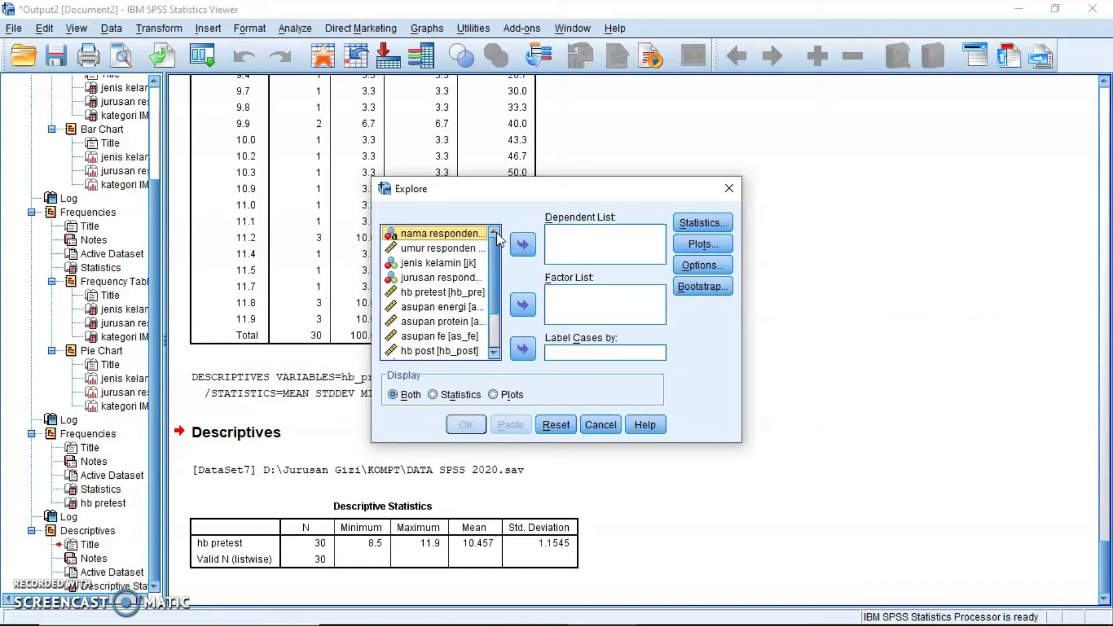
pyautogui.click(459, 294)
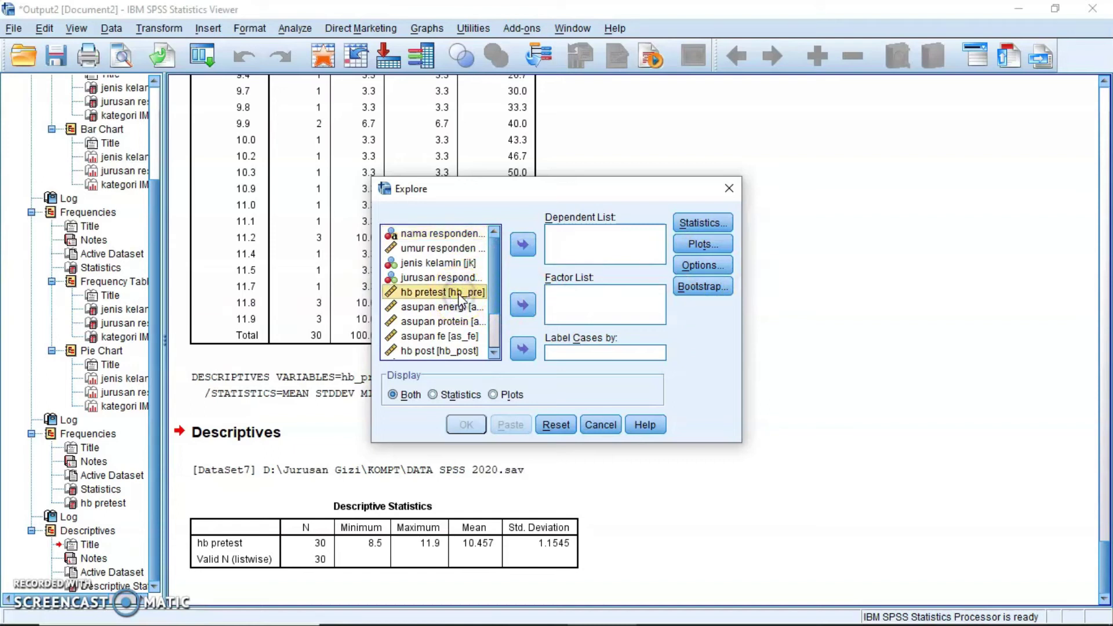
pyautogui.click(523, 246)
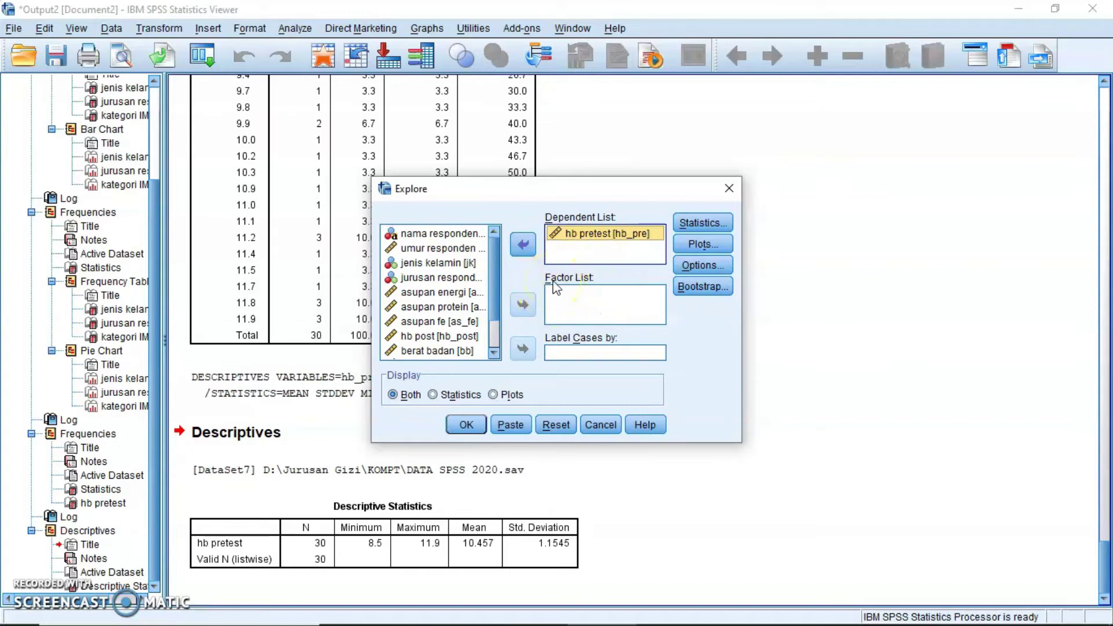
# Add jenis kelamin as the factor of the Explore analysis.
pyautogui.click(589, 221)
pyautogui.click(464, 265)
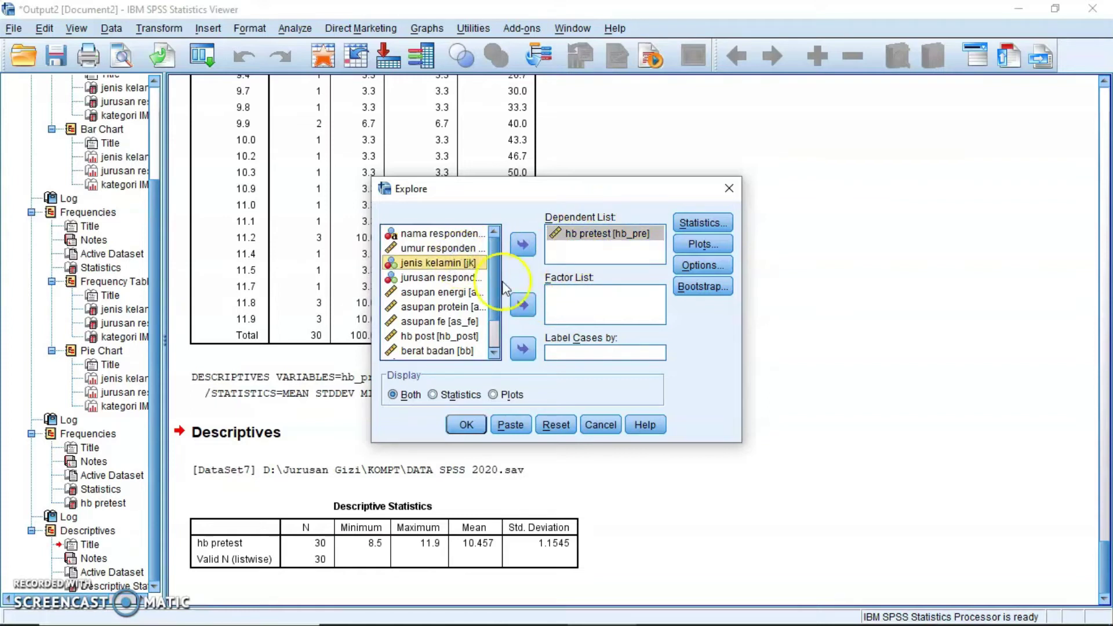
pyautogui.click(524, 306)
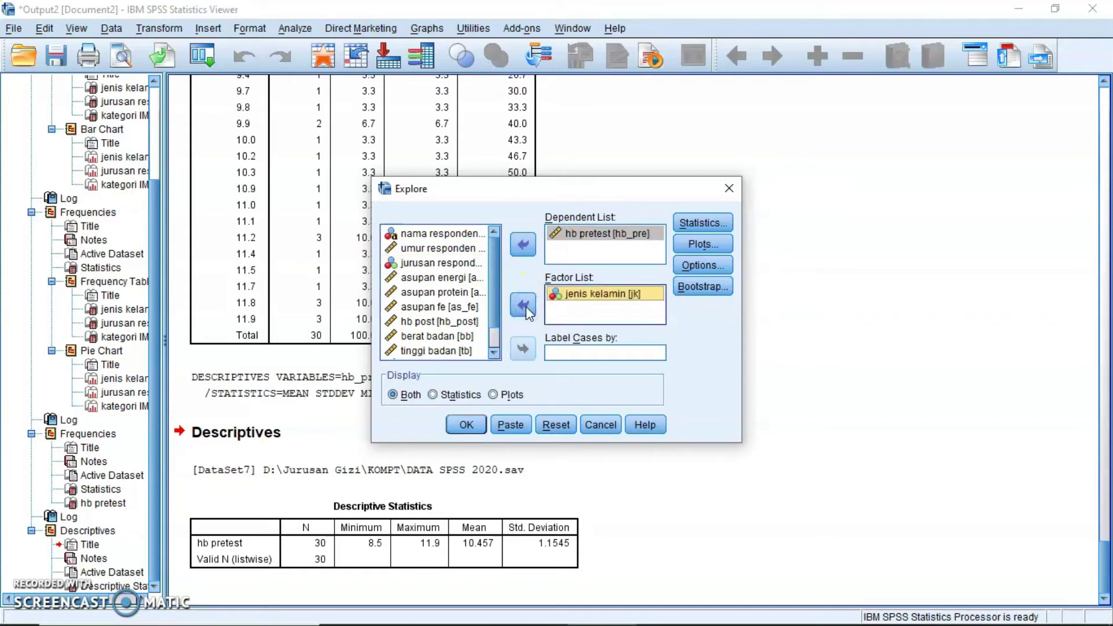
# Restrict the Explore output to statistics only and run the analysis of hb pretest by jenis kelamin.
pyautogui.click(601, 264)
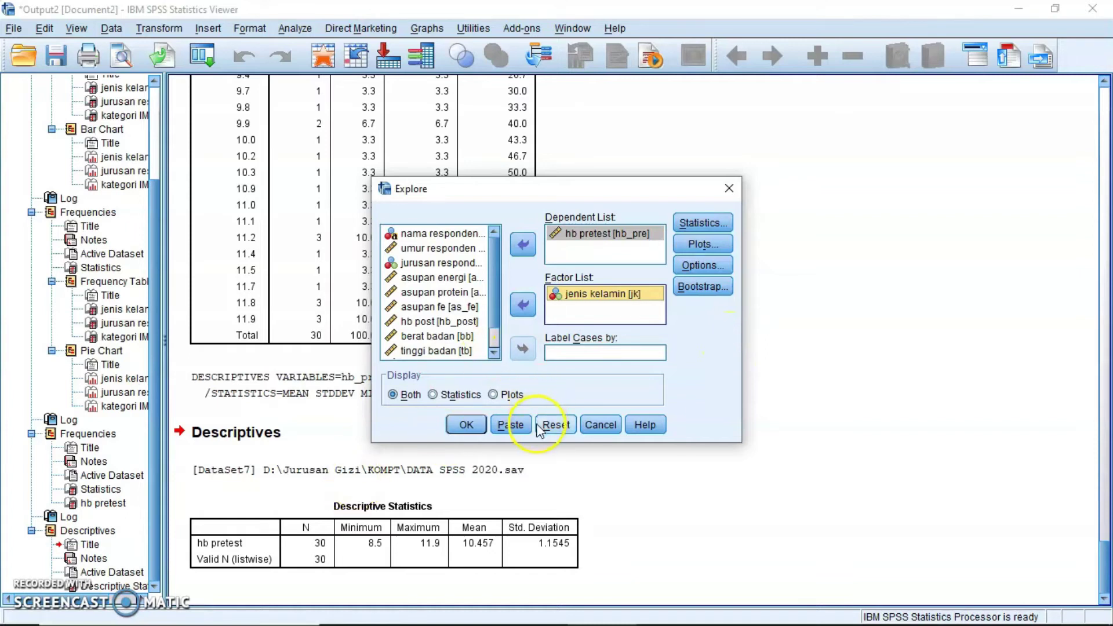
pyautogui.click(374, 565)
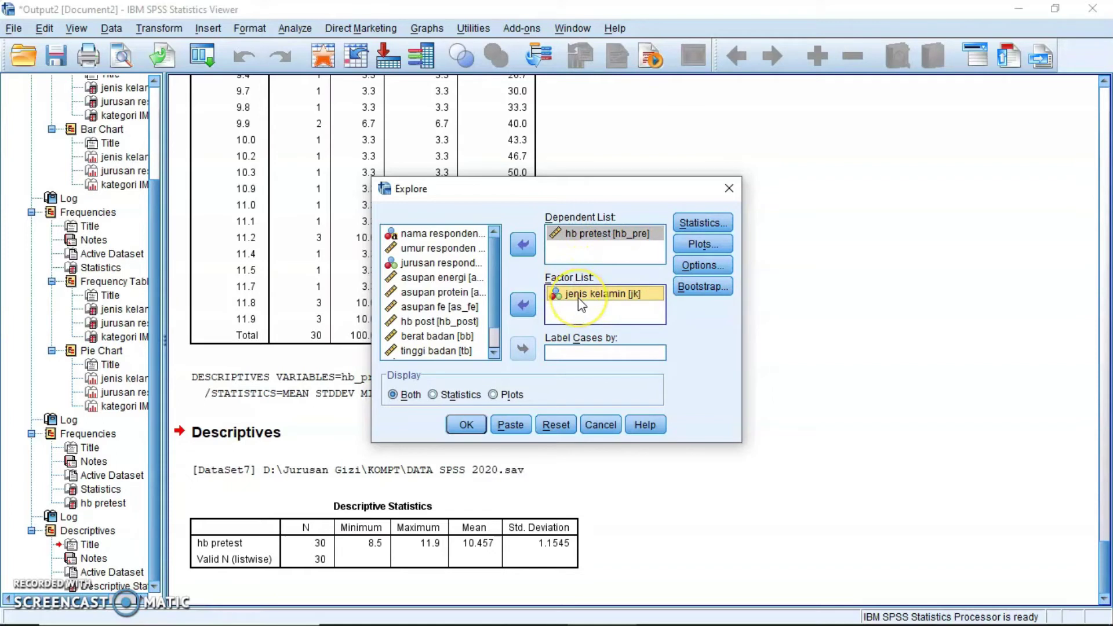
pyautogui.click(611, 234)
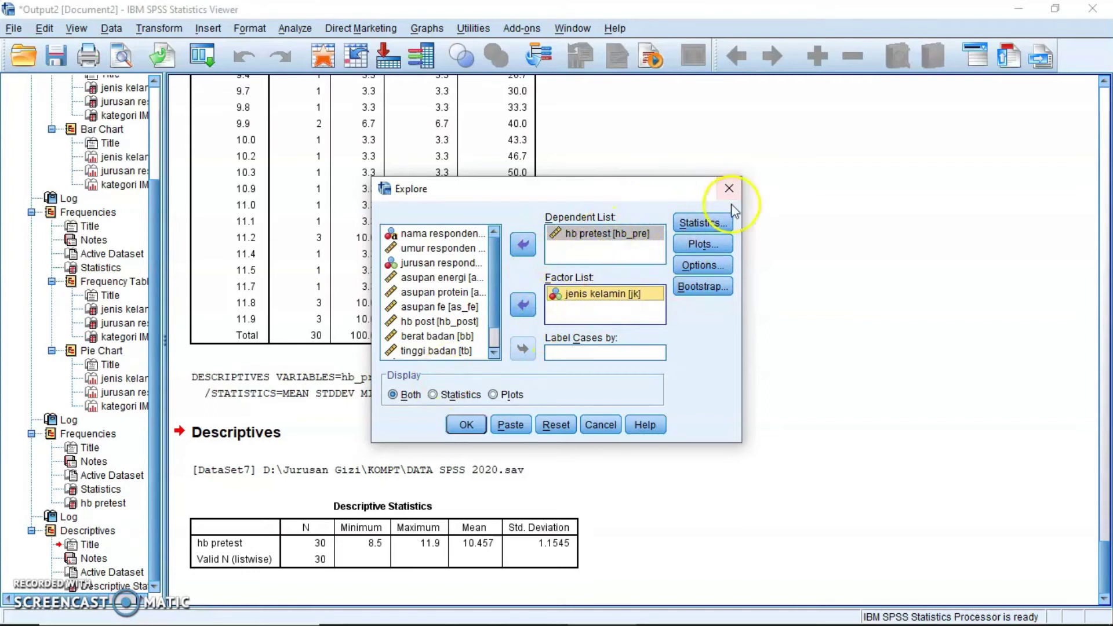
pyautogui.click(433, 395)
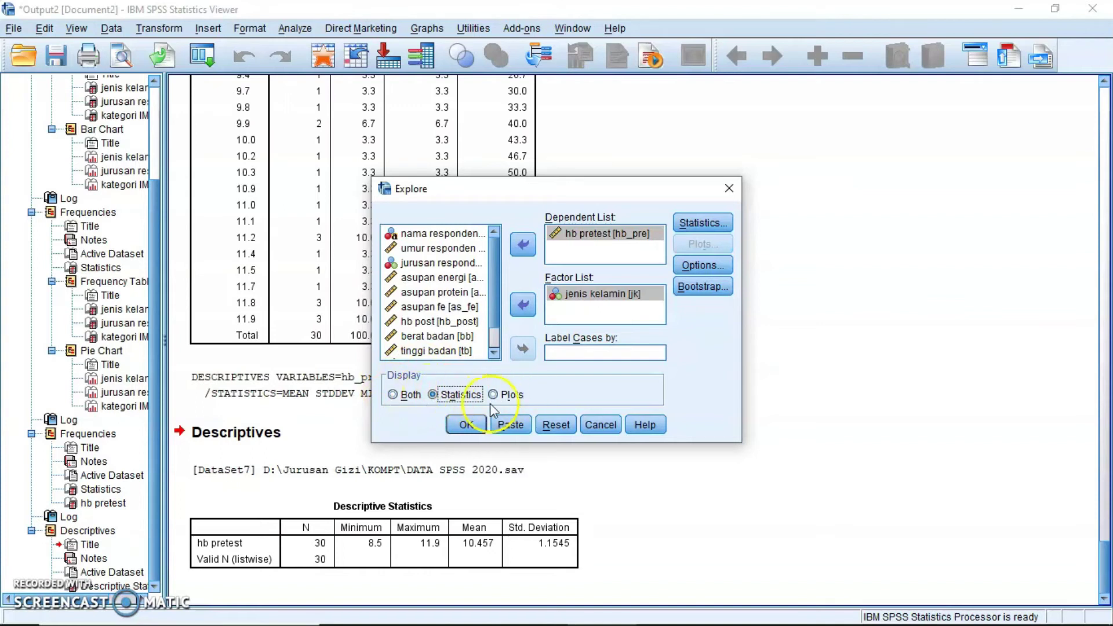
pyautogui.click(467, 426)
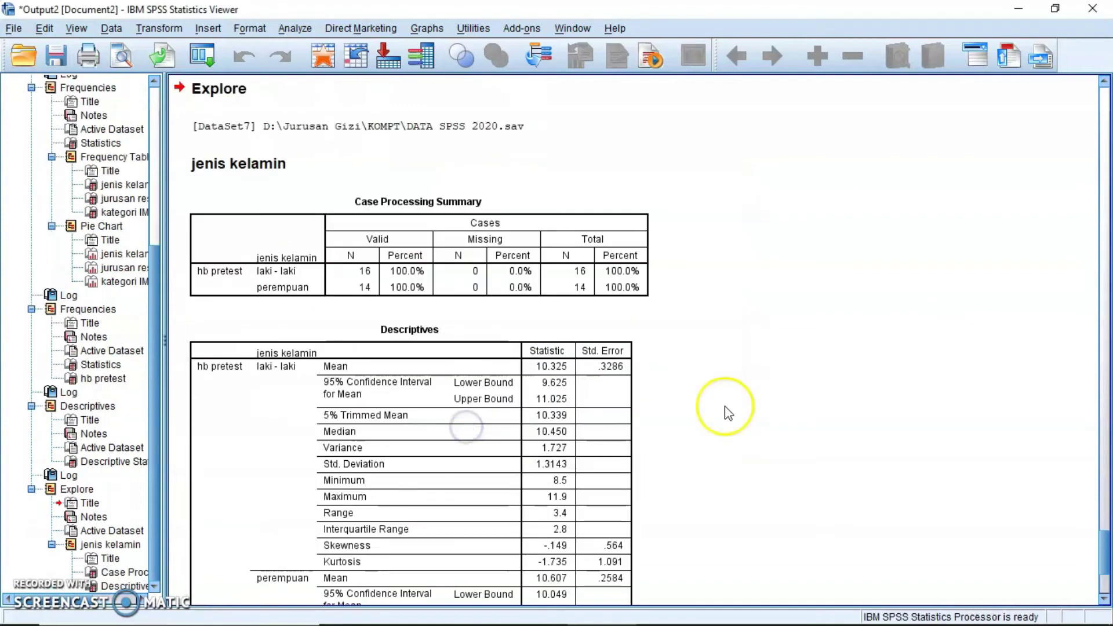
# Locate the Explore results in the output and examine the full Descriptives table of hb pretest by jenis kelamin.
pyautogui.click(1106, 290)
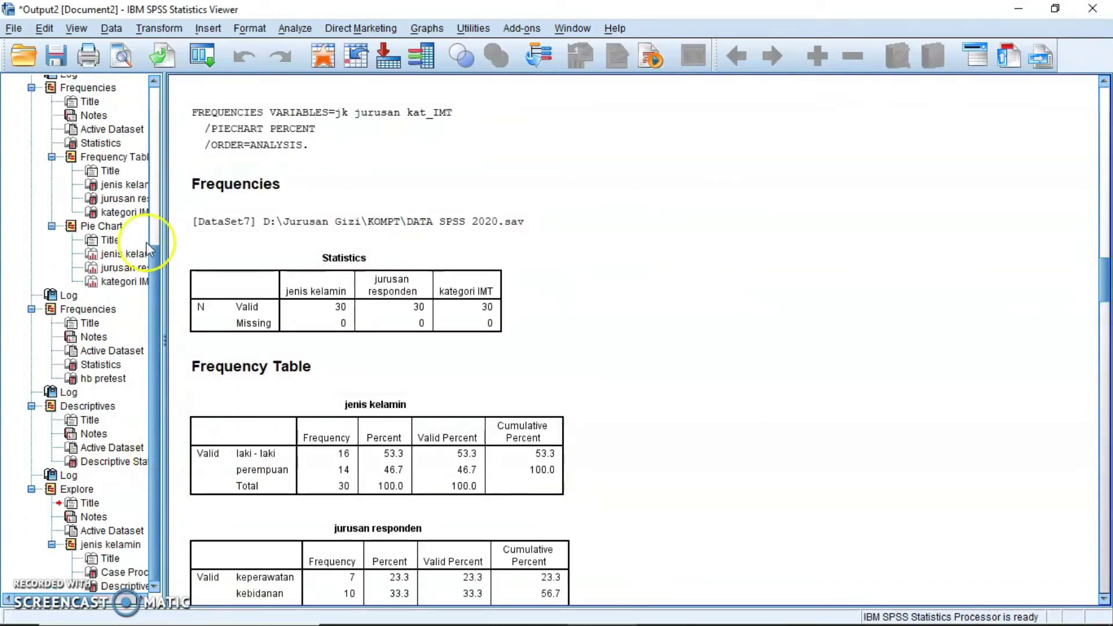
pyautogui.scroll(6, 146, 279)
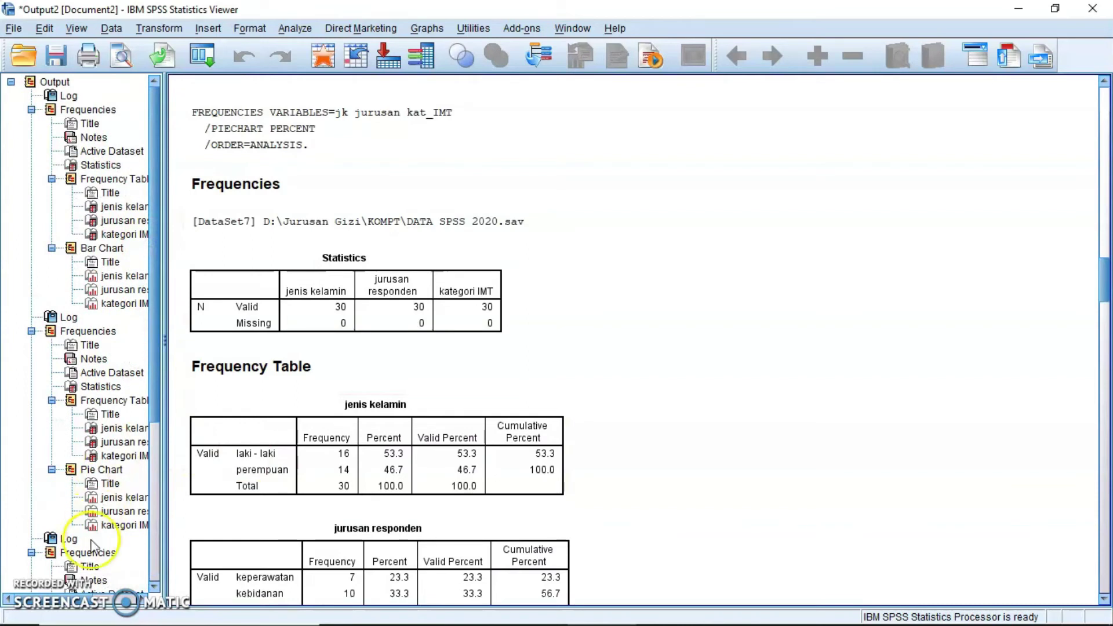
pyautogui.click(154, 587)
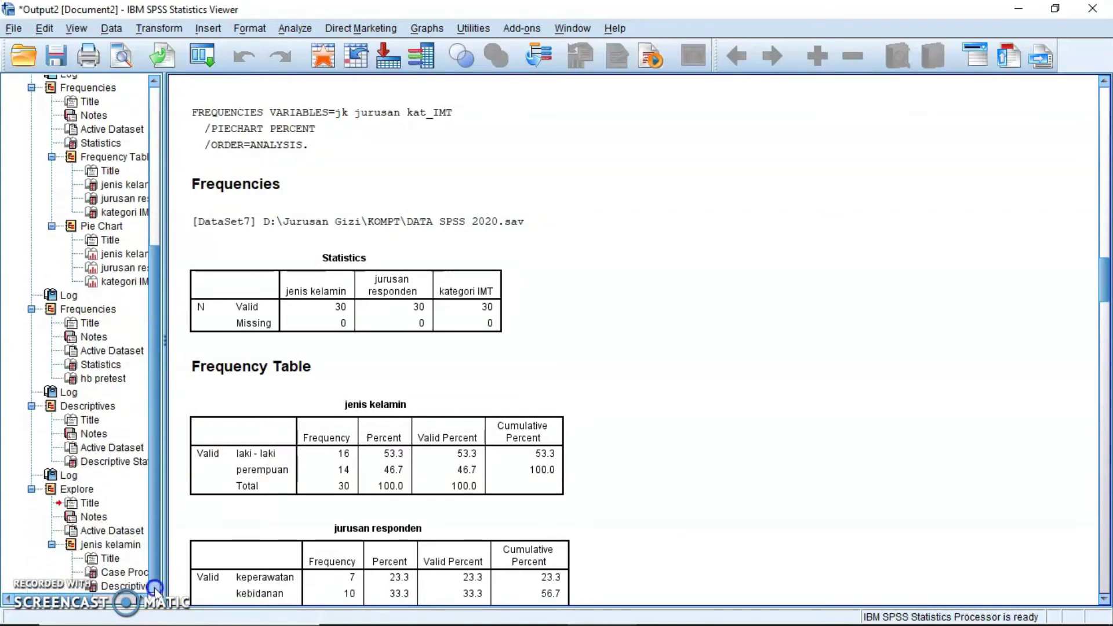
pyautogui.click(81, 490)
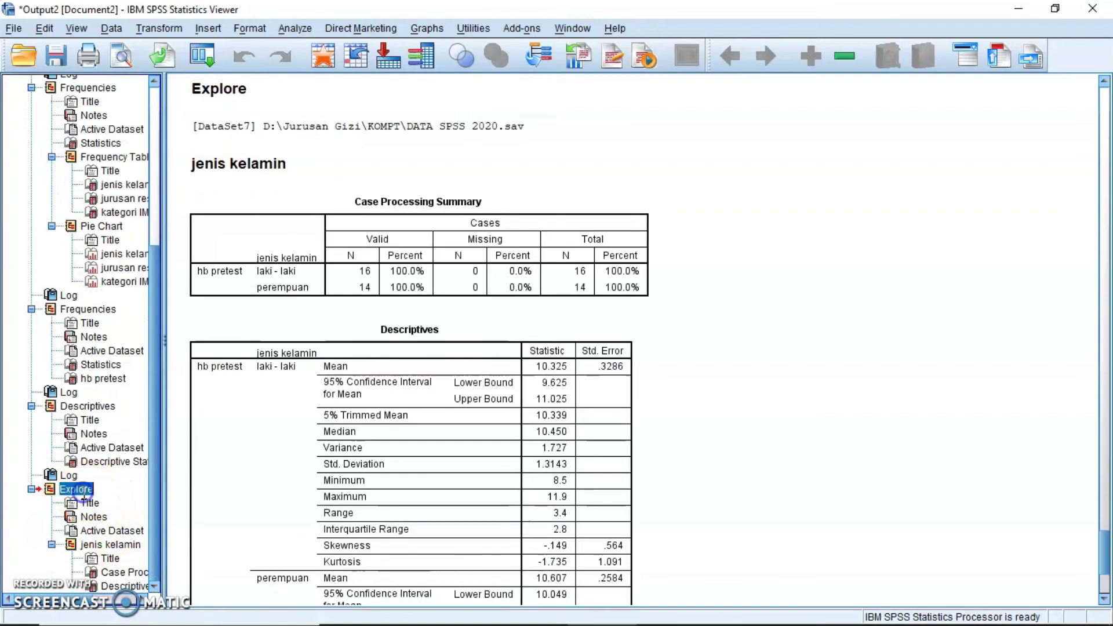
pyautogui.click(1104, 330)
pyautogui.click(1104, 330)
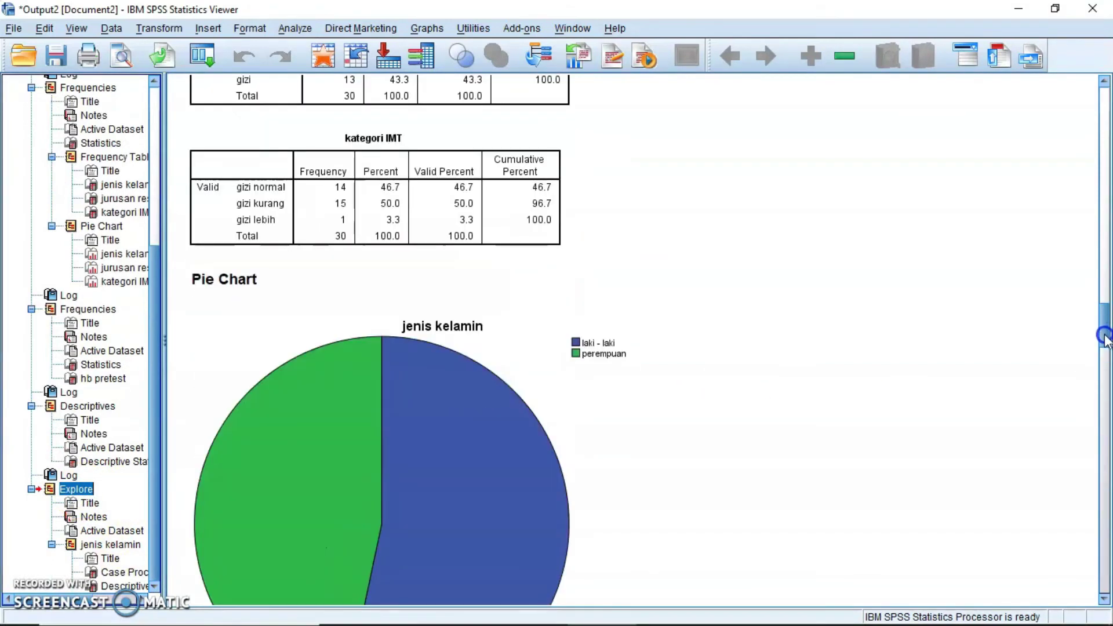
pyautogui.moveTo(1106, 316); pyautogui.dragTo(1108, 560)
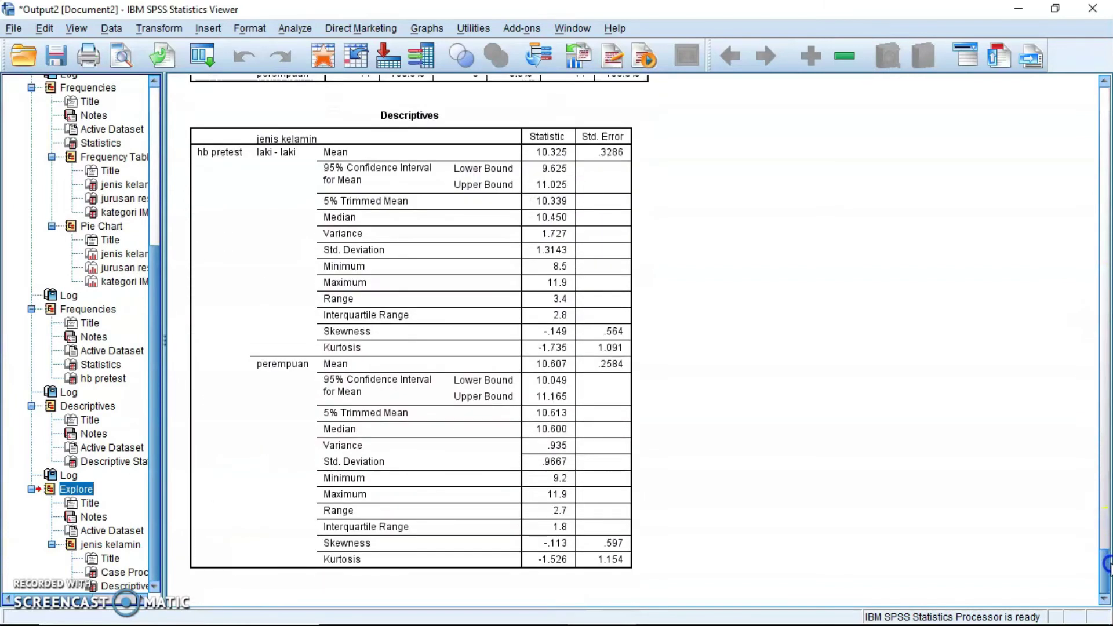
pyautogui.click(629, 278)
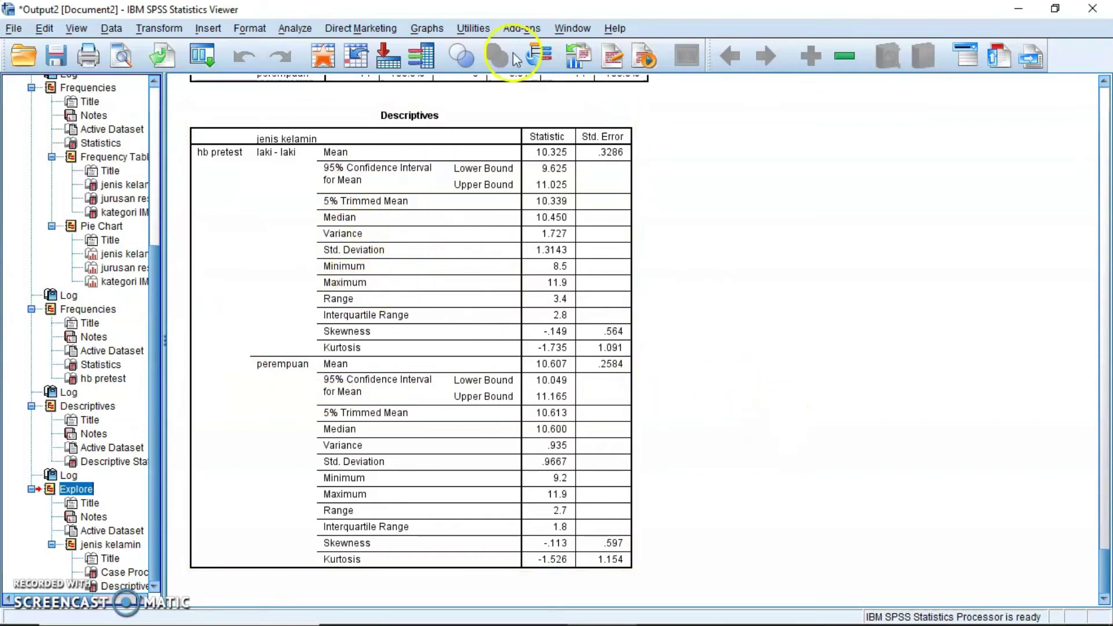
# Review the Case Processing Summary for laki-laki and perempuan, and return to the Descriptives table at the end of the output.
pyautogui.click(1104, 82)
pyautogui.click(1104, 82)
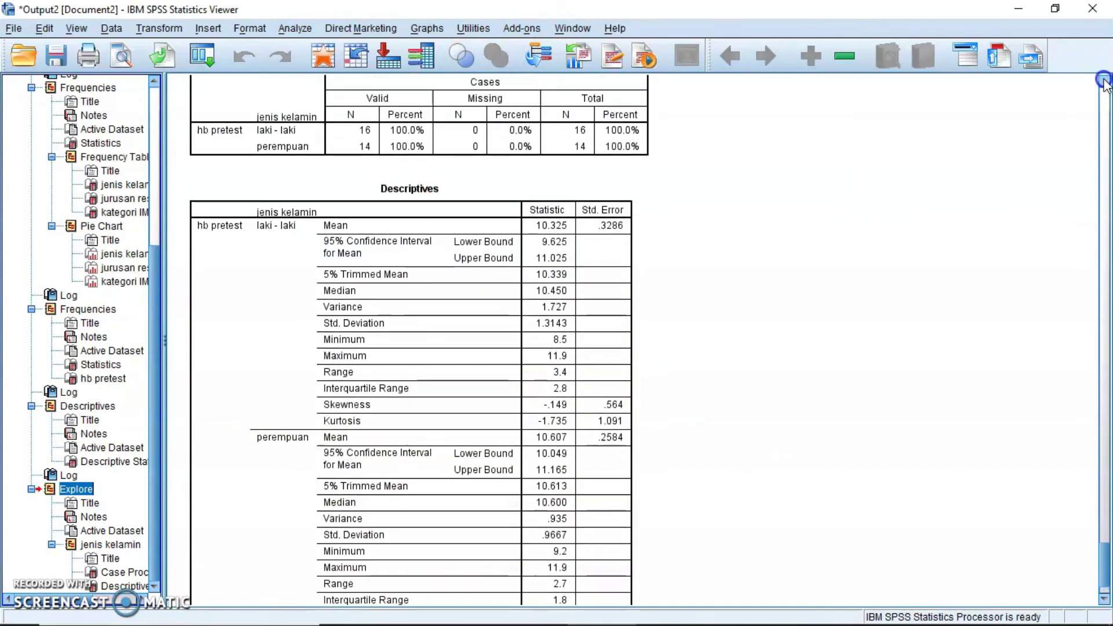
pyautogui.click(1104, 81)
pyautogui.click(375, 102)
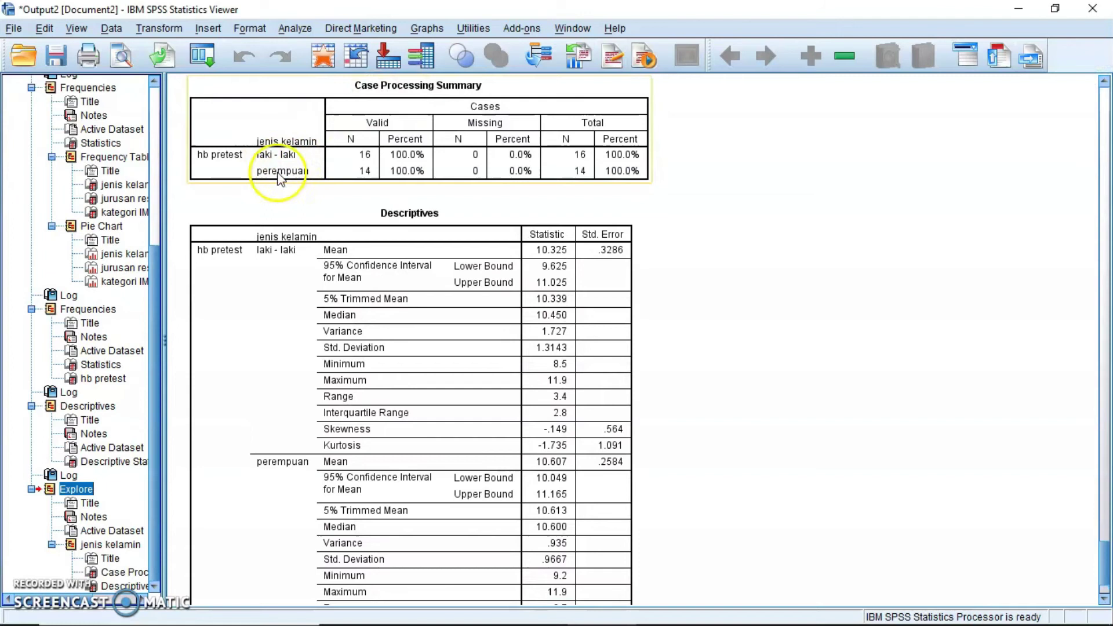
pyautogui.click(980, 169)
pyautogui.click(1104, 162)
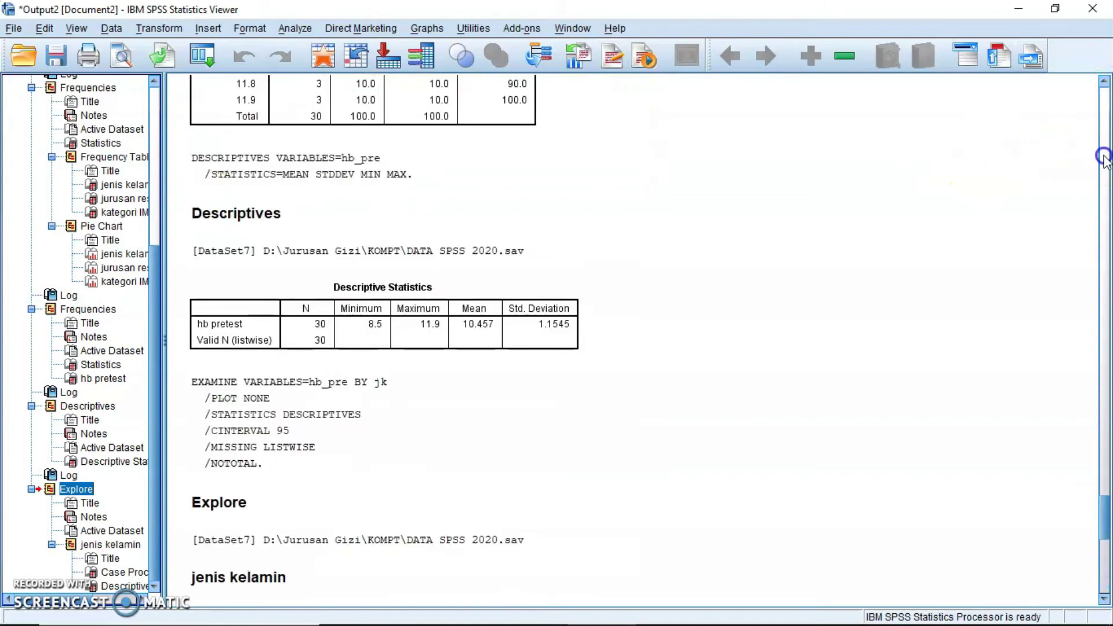
pyautogui.moveTo(1103, 246); pyautogui.dragTo(1104, 580)
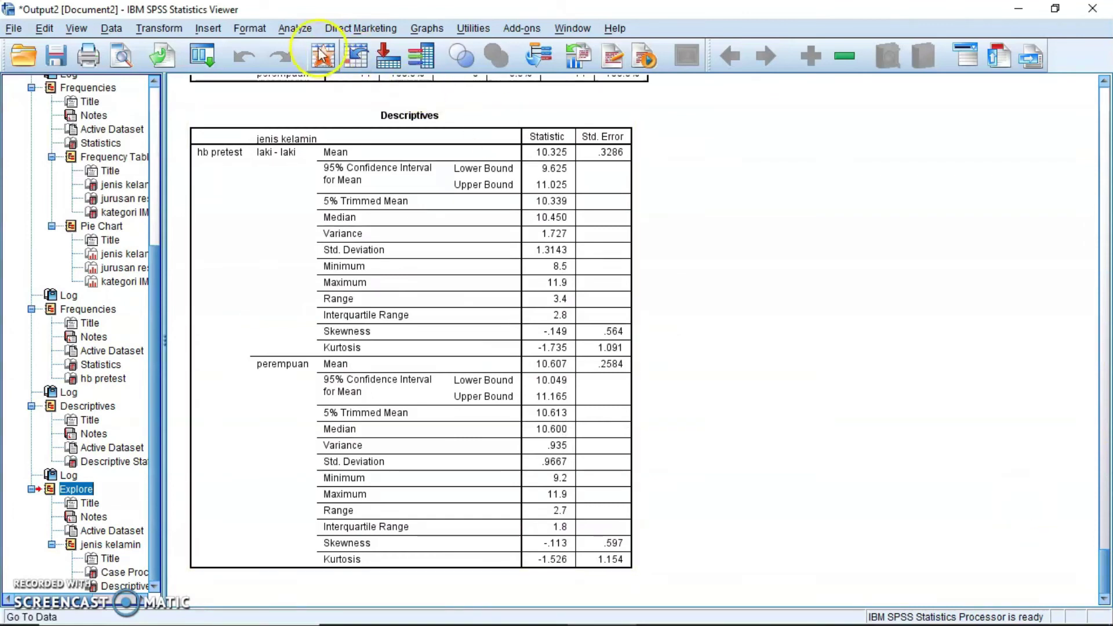
# Reopen the Explore analysis and replace hb pretest with asupan energi as the dependent variable.
pyautogui.click(288, 25)
pyautogui.moveTo(406, 68)
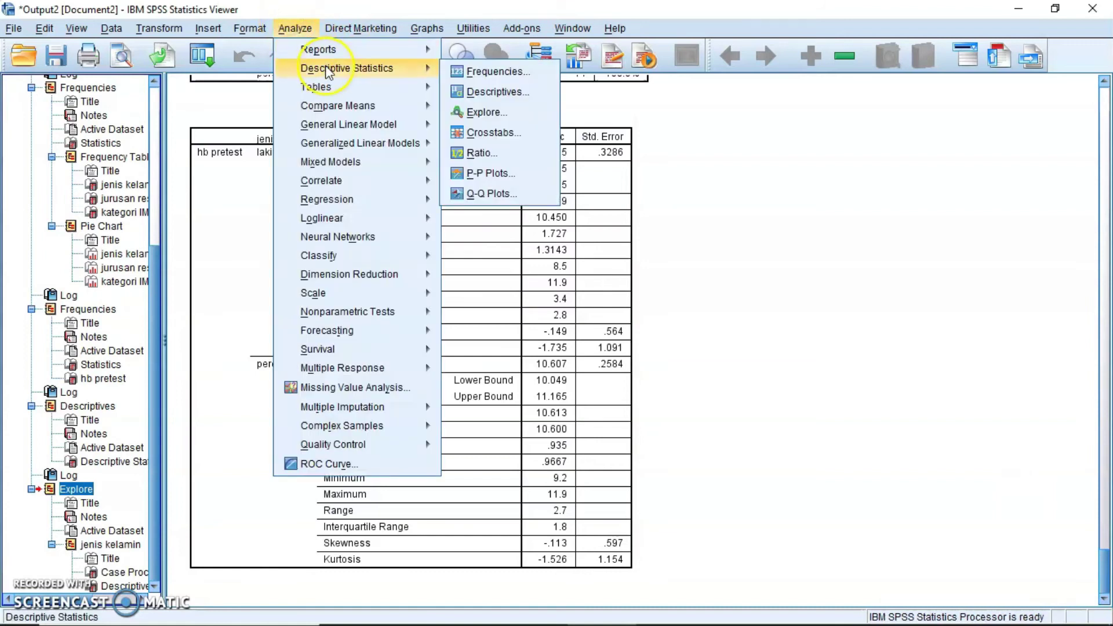
pyautogui.click(471, 112)
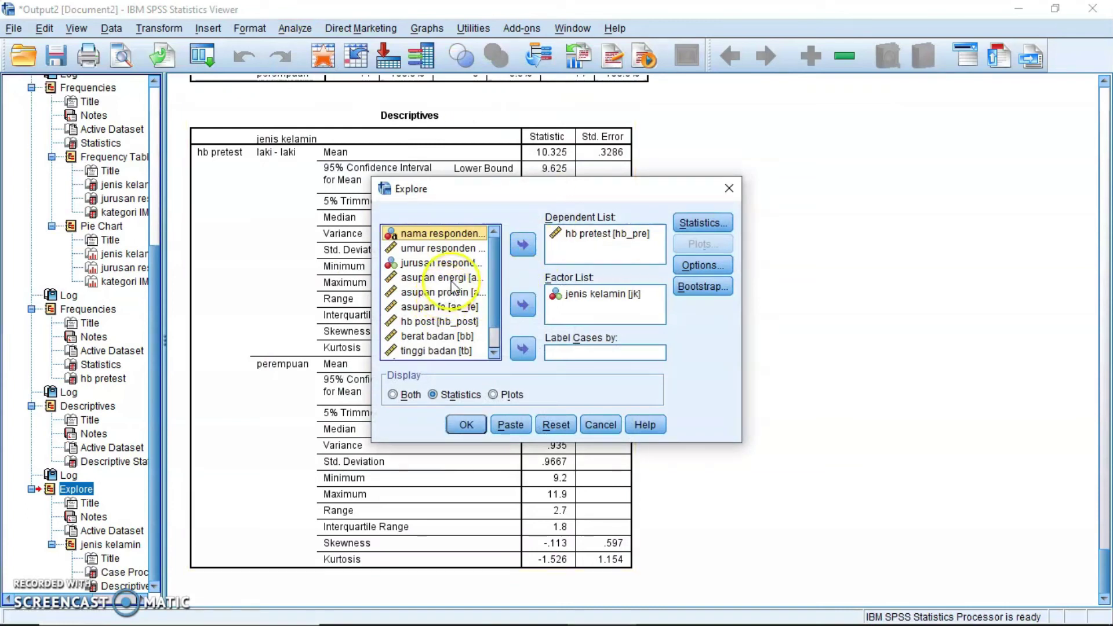
pyautogui.click(448, 278)
pyautogui.click(523, 246)
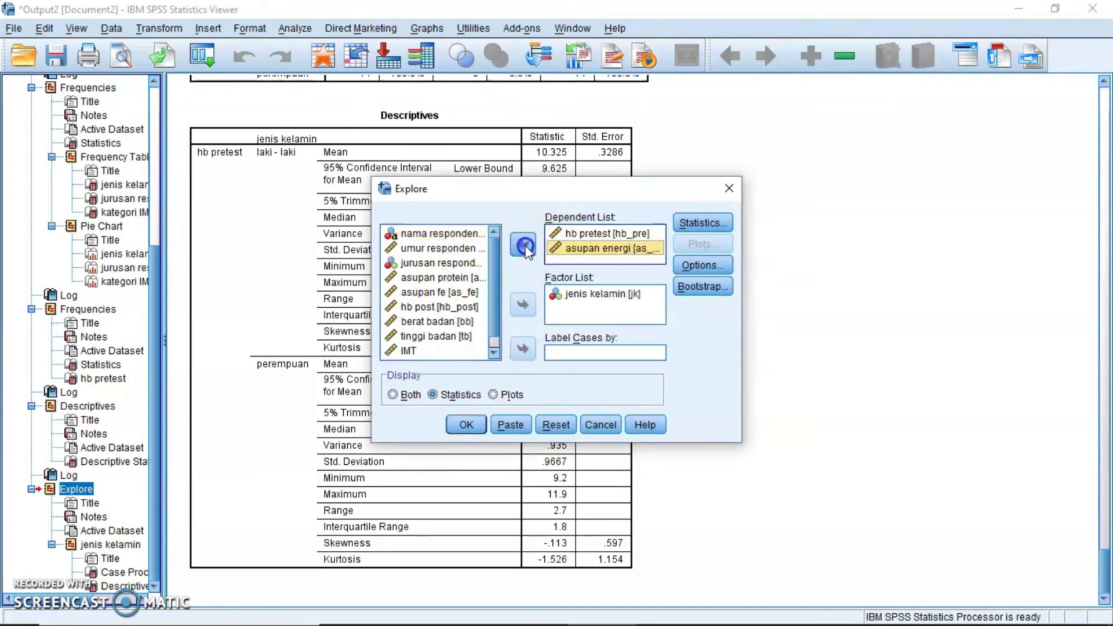
pyautogui.click(606, 235)
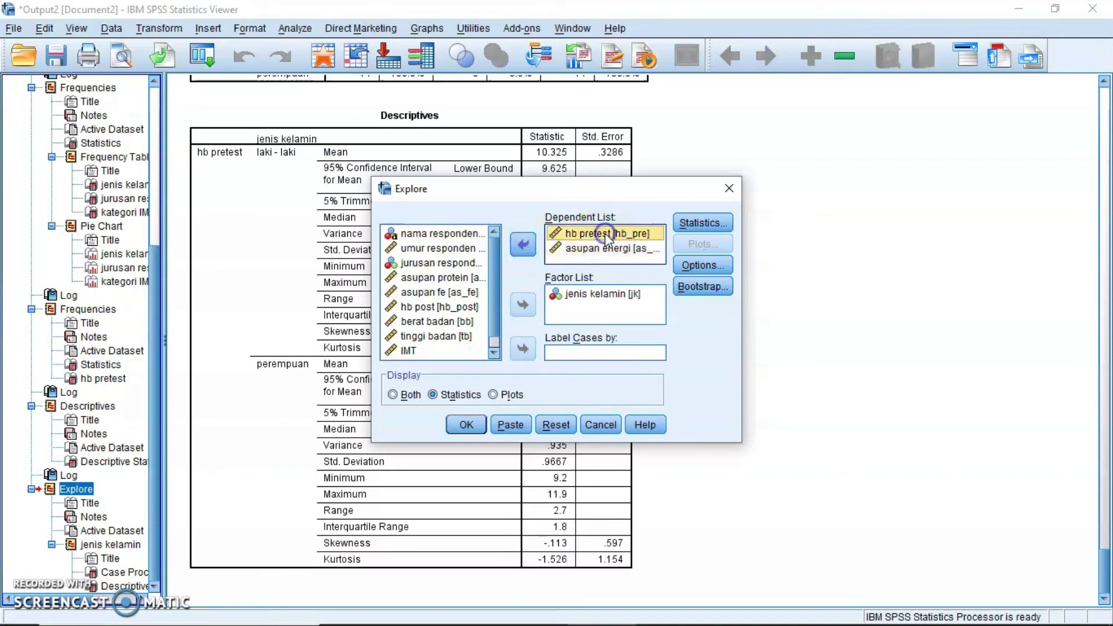
pyautogui.click(532, 253)
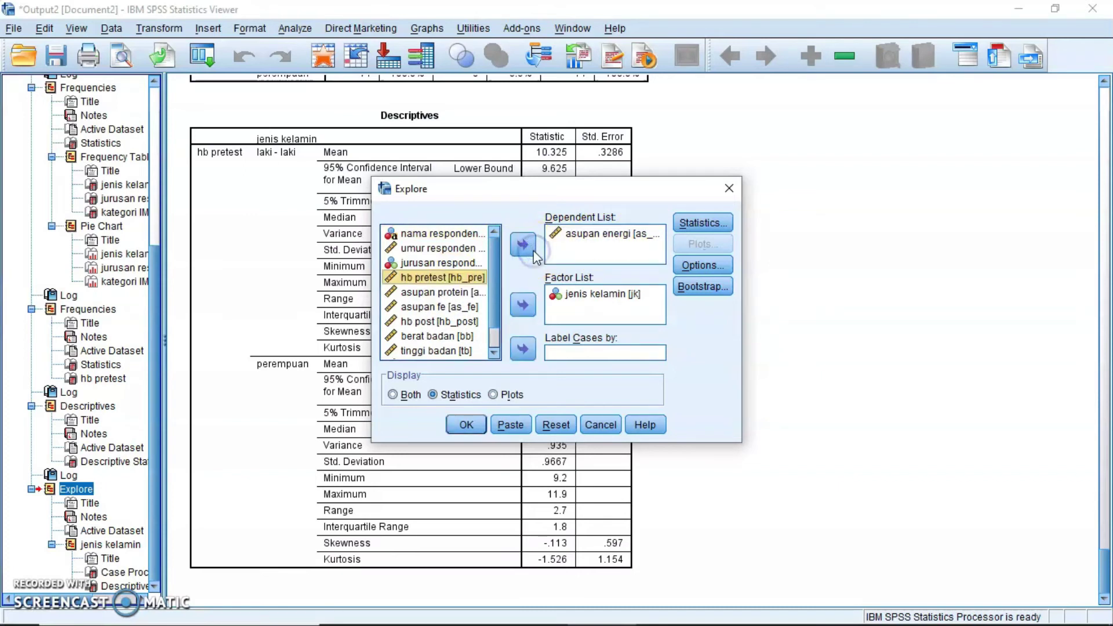
# Replace jenis kelamin with kategori IMT as the factor and run the Explore analysis of asupan energi.
pyautogui.click(494, 352)
pyautogui.click(494, 352)
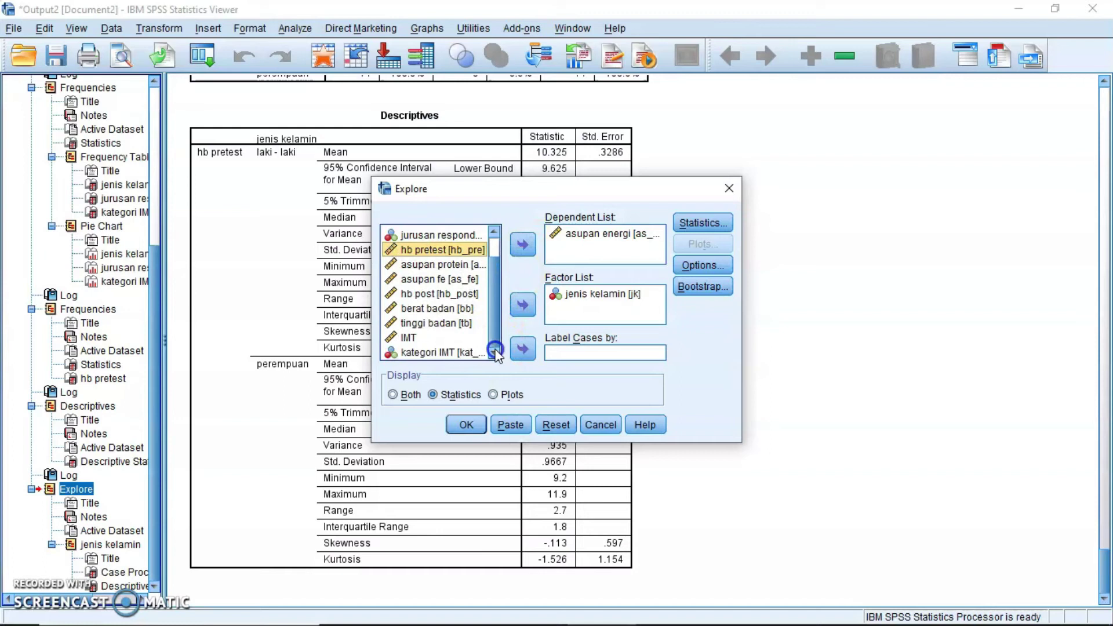
pyautogui.click(576, 294)
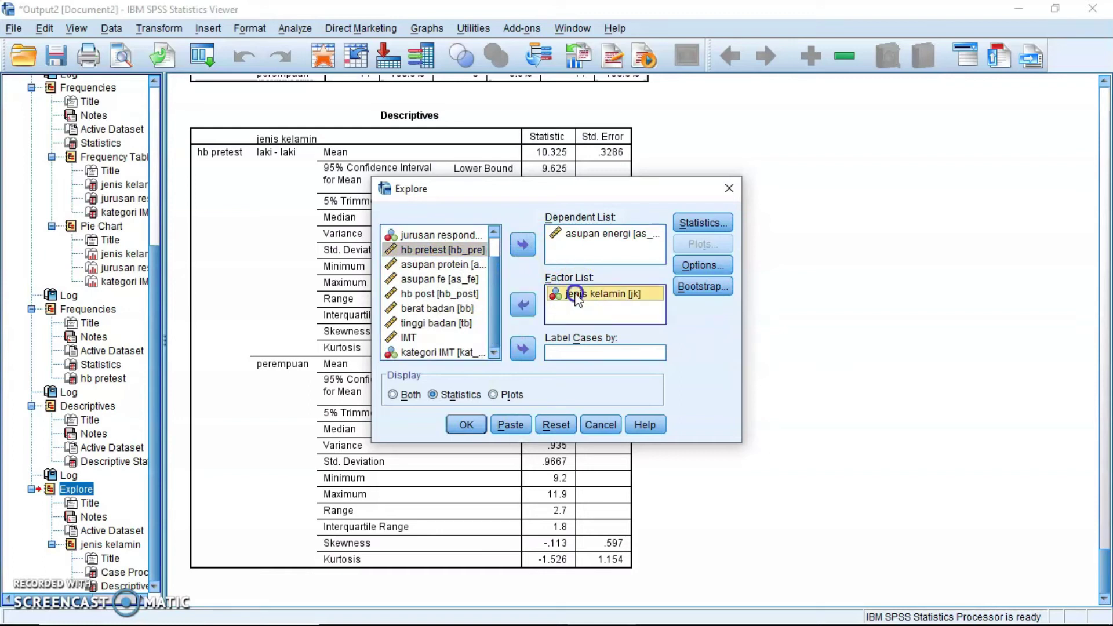
pyautogui.click(523, 306)
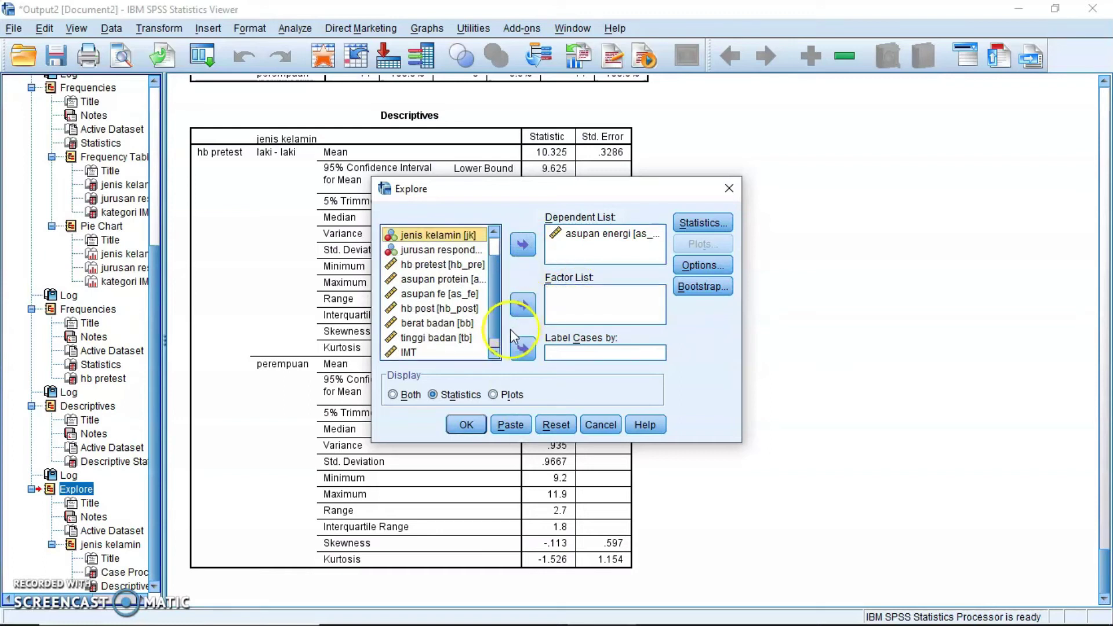
pyautogui.click(495, 352)
pyautogui.click(450, 354)
pyautogui.click(523, 305)
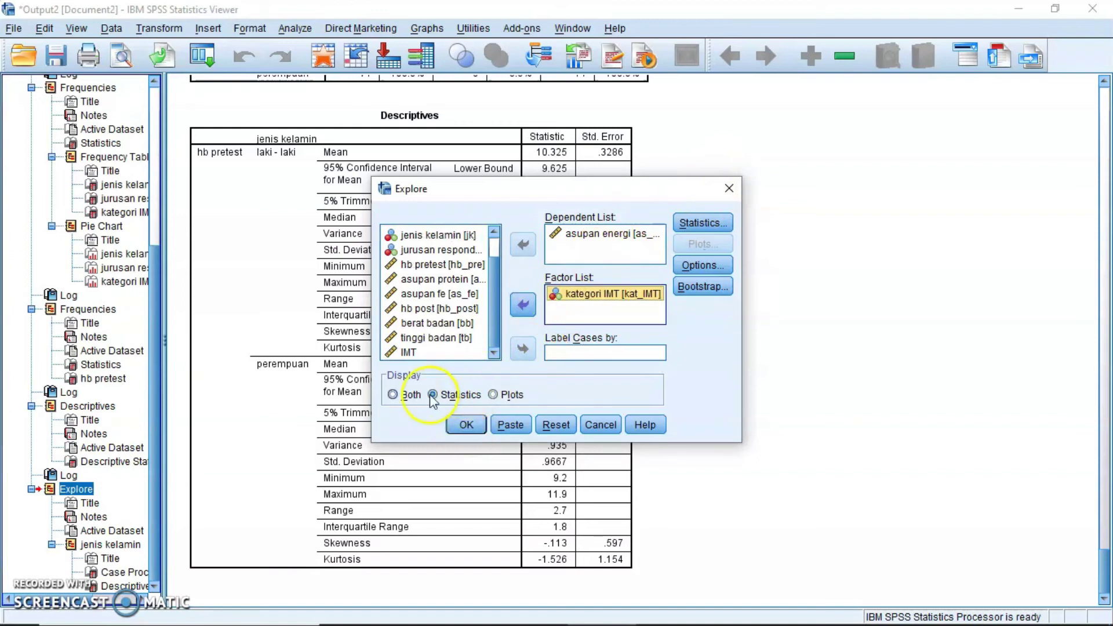
pyautogui.click(465, 423)
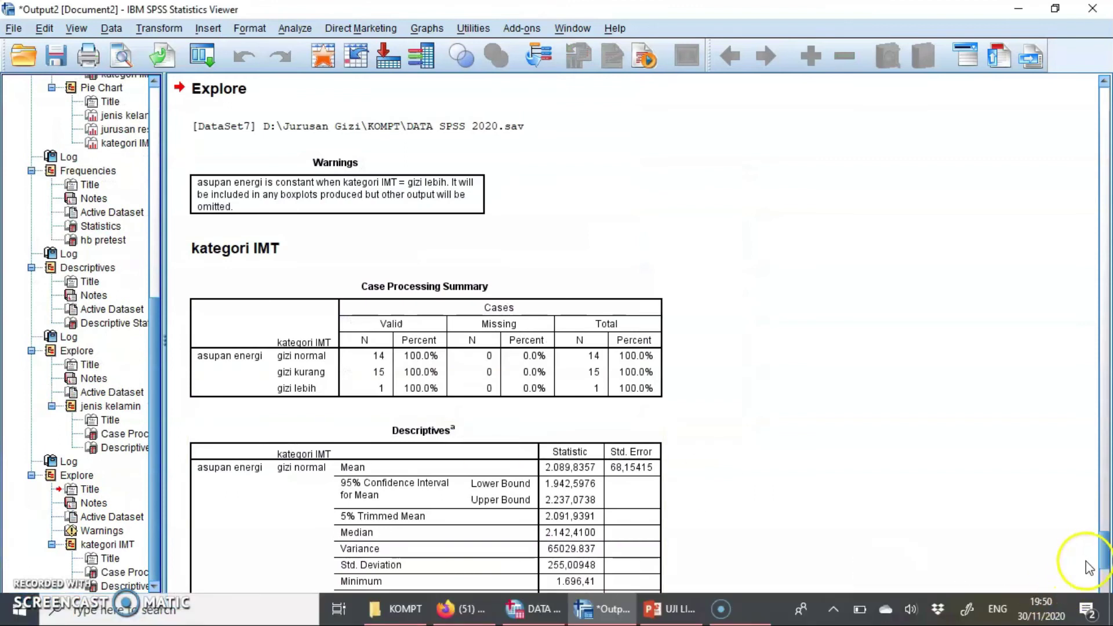
# Examine the Case Processing Summary and the full Descriptives table of asupan energi by kategori IMT in the output.
pyautogui.click(1104, 600)
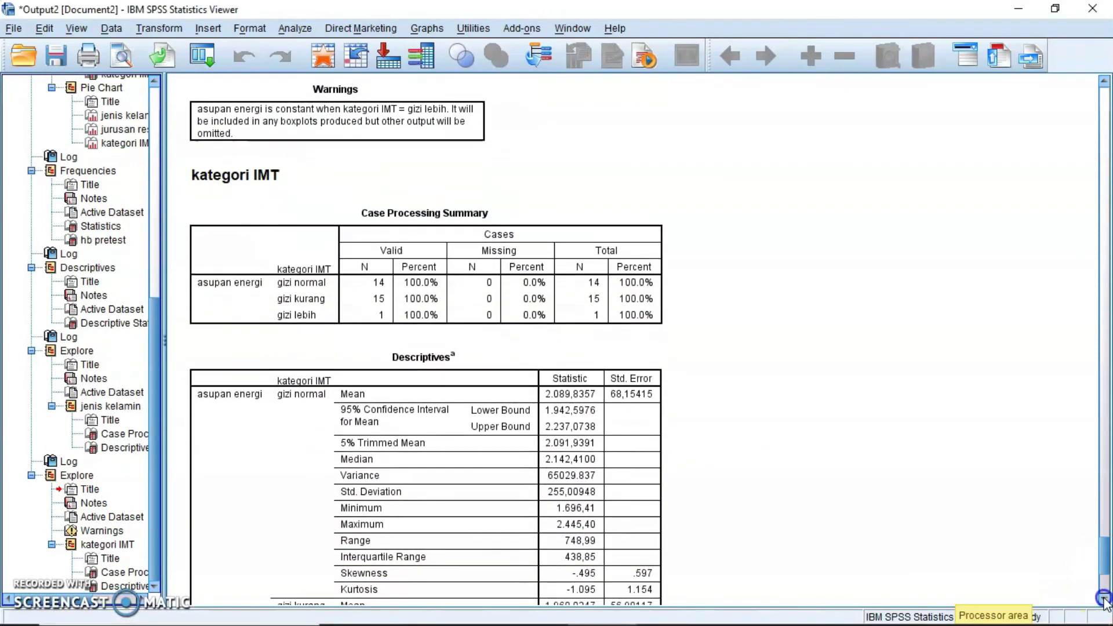
pyautogui.click(1104, 600)
pyautogui.click(1103, 600)
pyautogui.click(1104, 600)
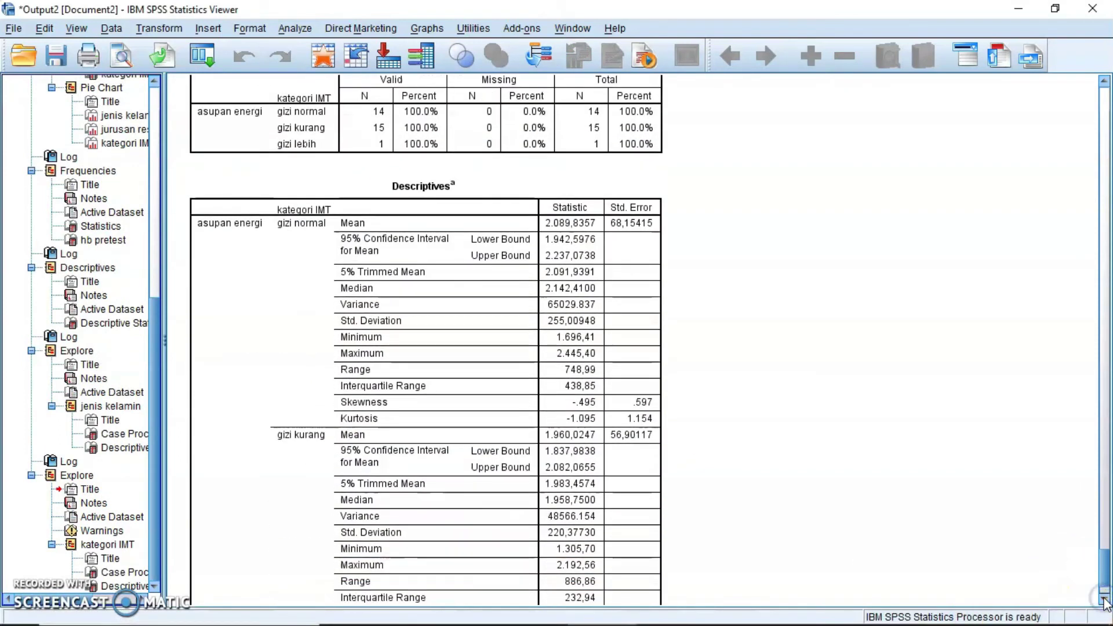
pyautogui.click(380, 290)
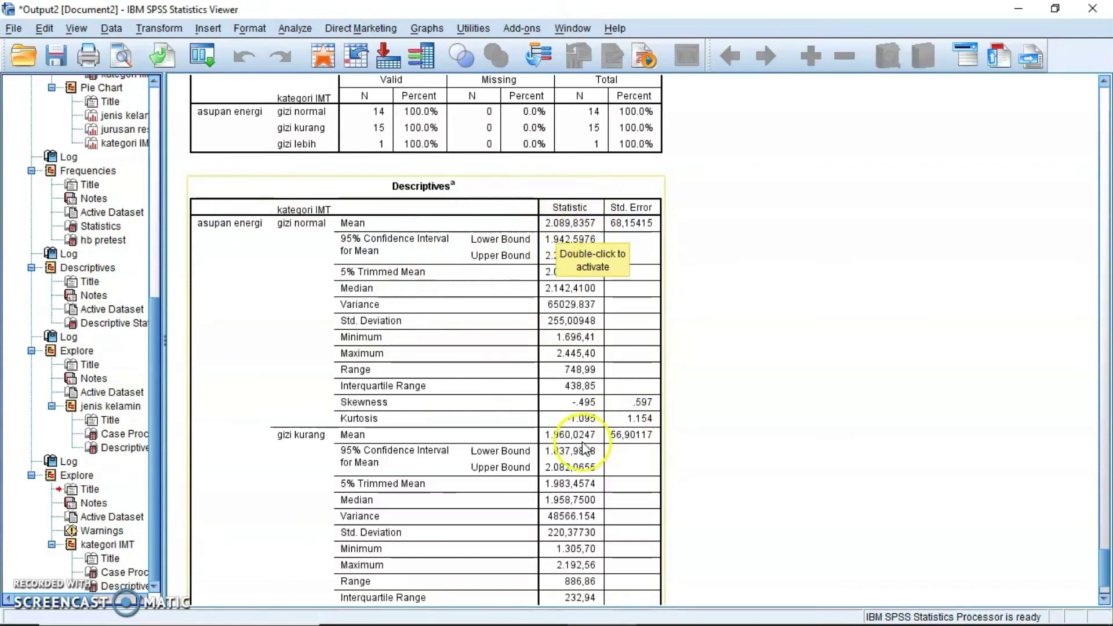
pyautogui.click(790, 477)
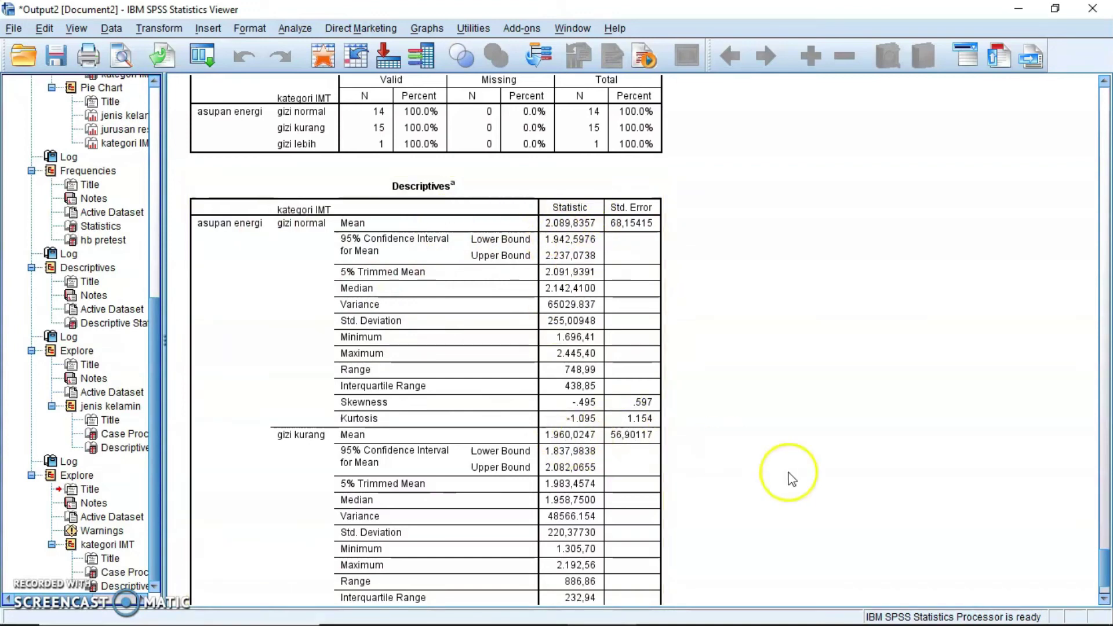
pyautogui.click(1105, 599)
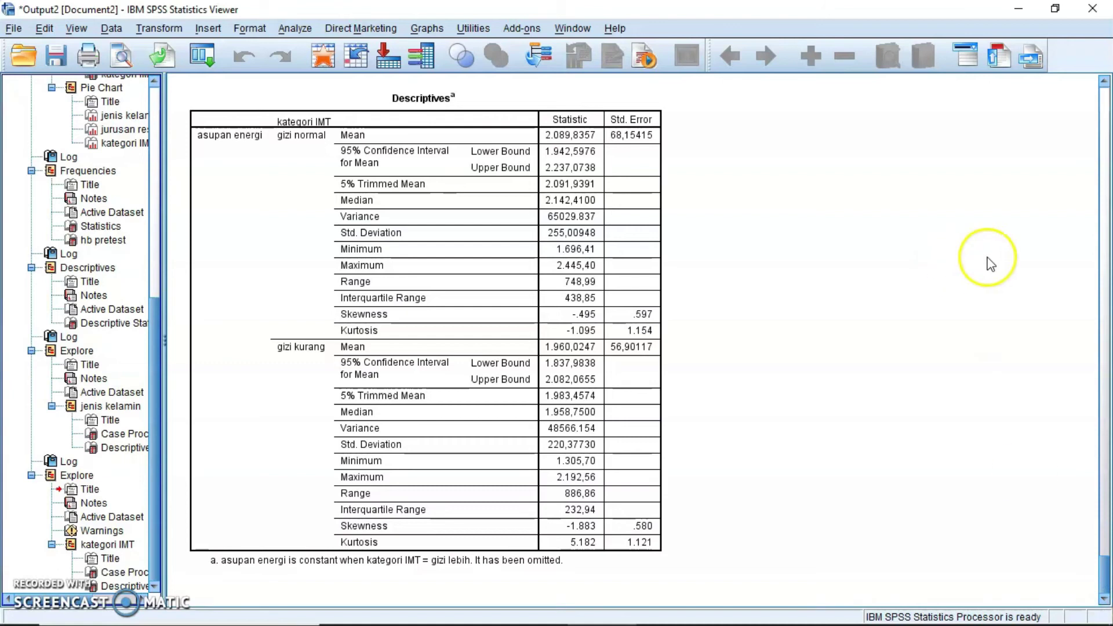
pyautogui.click(428, 306)
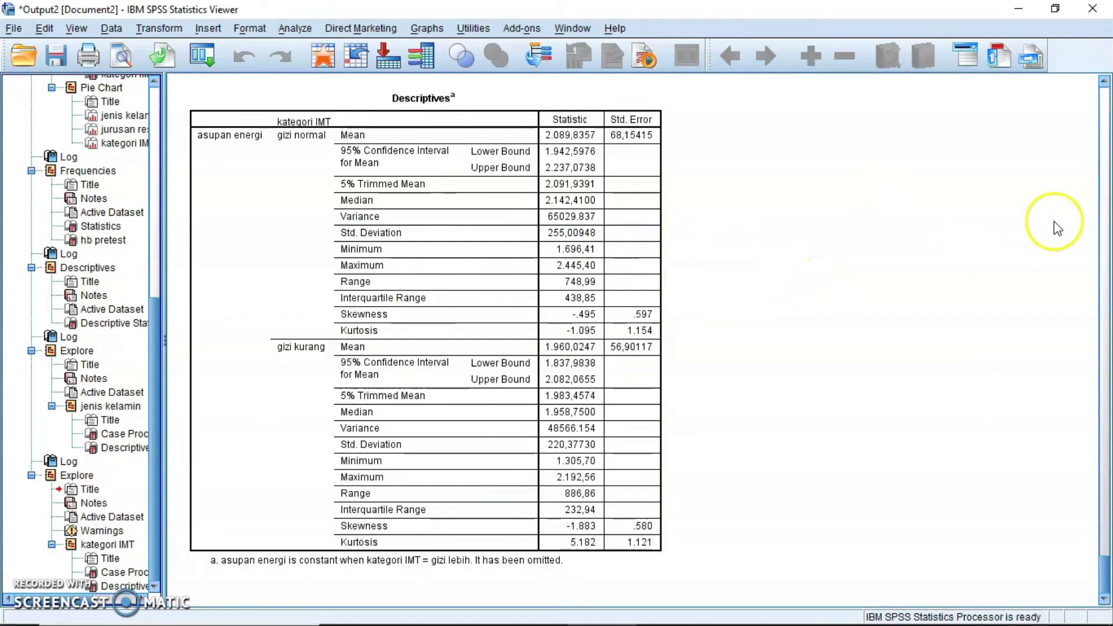
pyautogui.click(1105, 83)
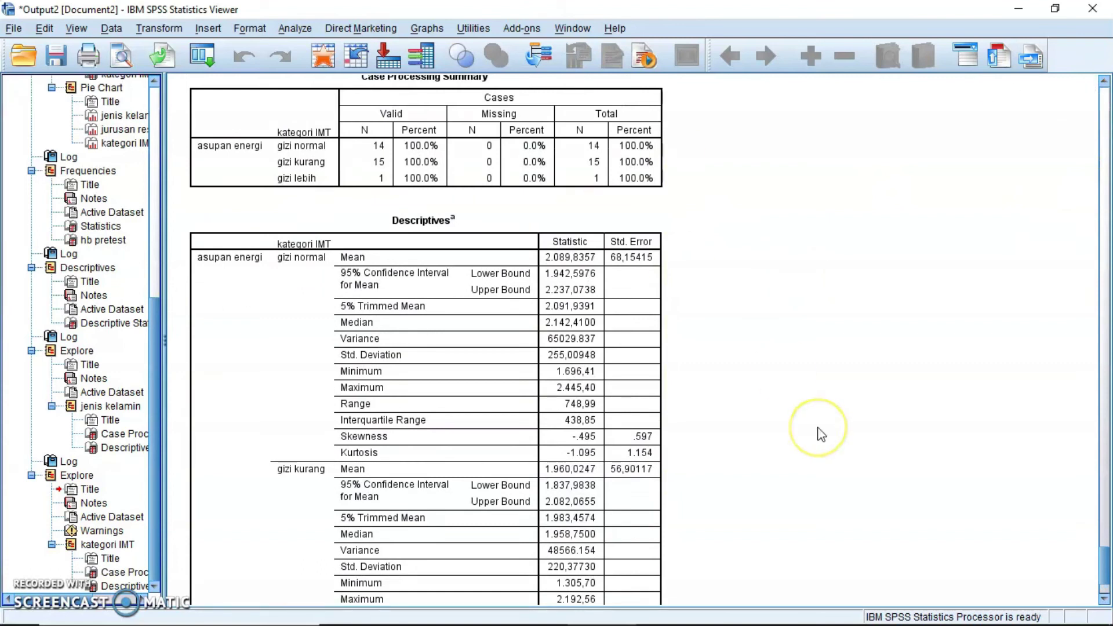
pyautogui.click(1103, 476)
pyautogui.moveTo(1105, 484); pyautogui.dragTo(1107, 592)
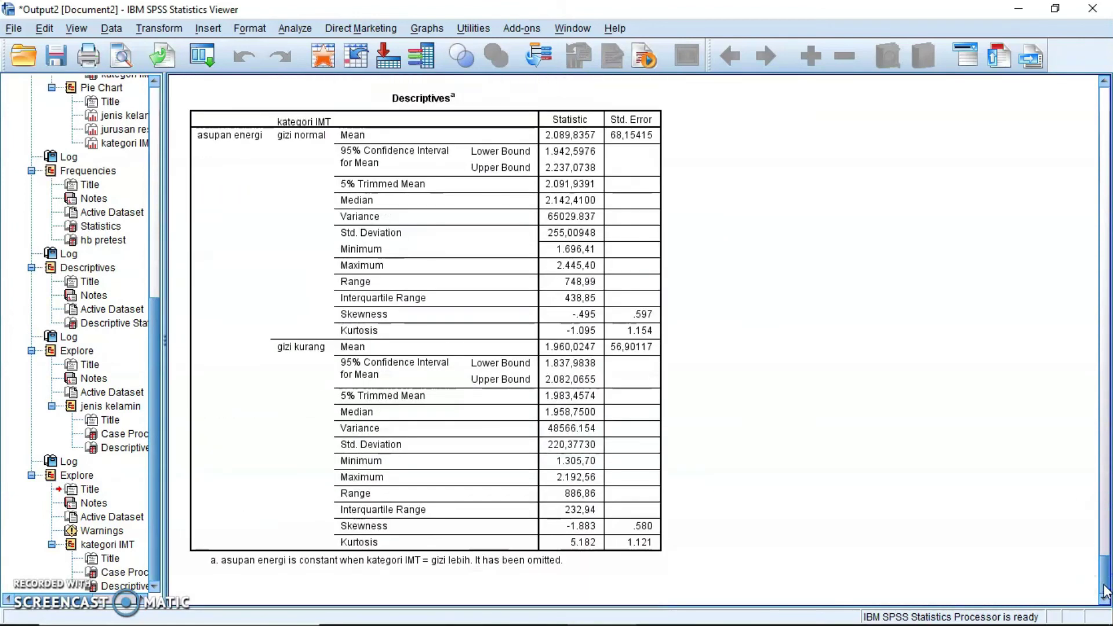
# Run a Crosstabs analysis with jenis kelamin as rows and kategori IMT as columns, and bring its output into view.
pyautogui.click(295, 28)
pyautogui.moveTo(322, 69)
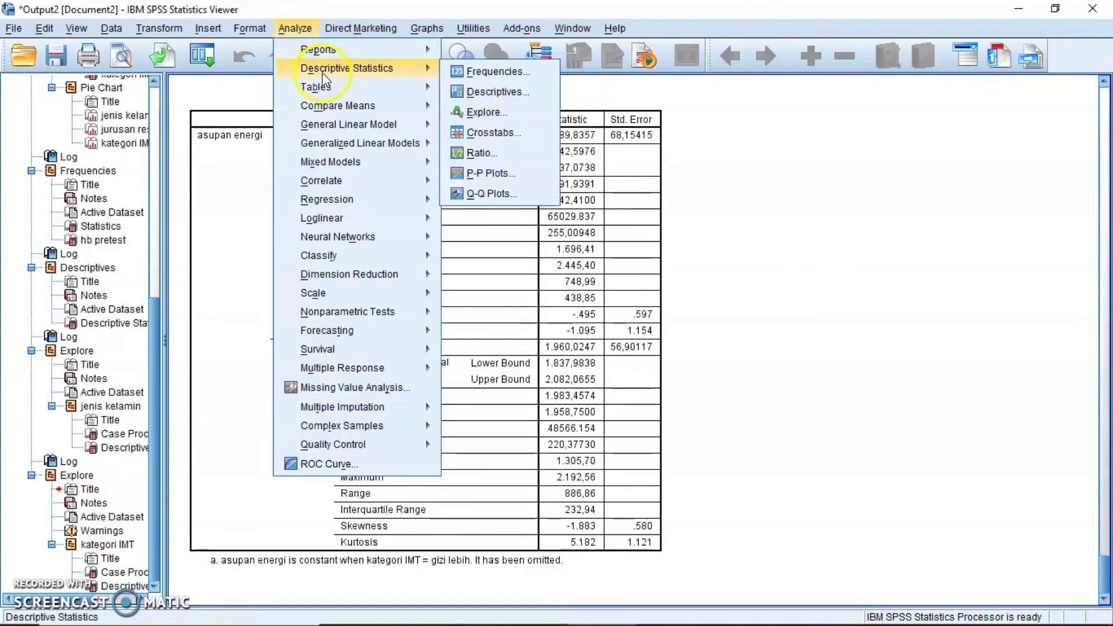
pyautogui.click(502, 132)
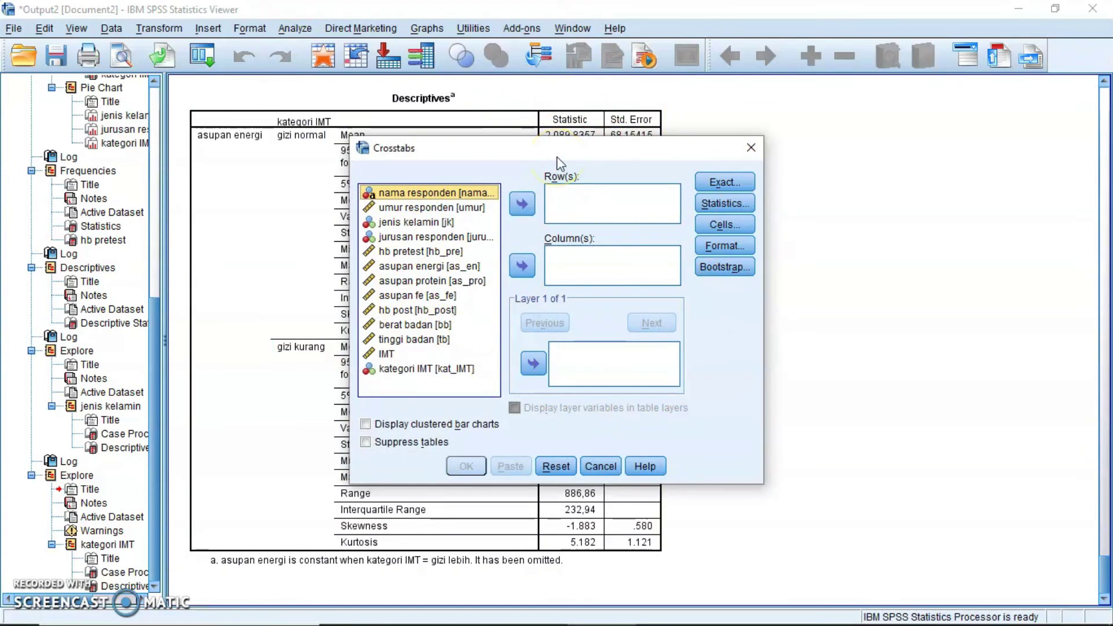
pyautogui.click(424, 222)
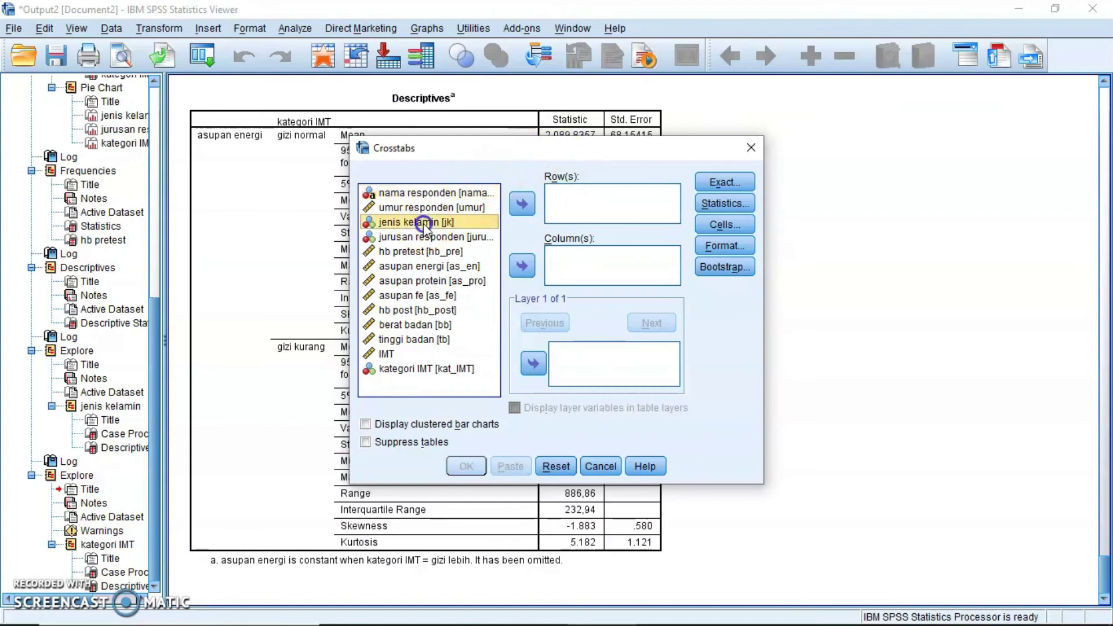
pyautogui.doubleClick(424, 223)
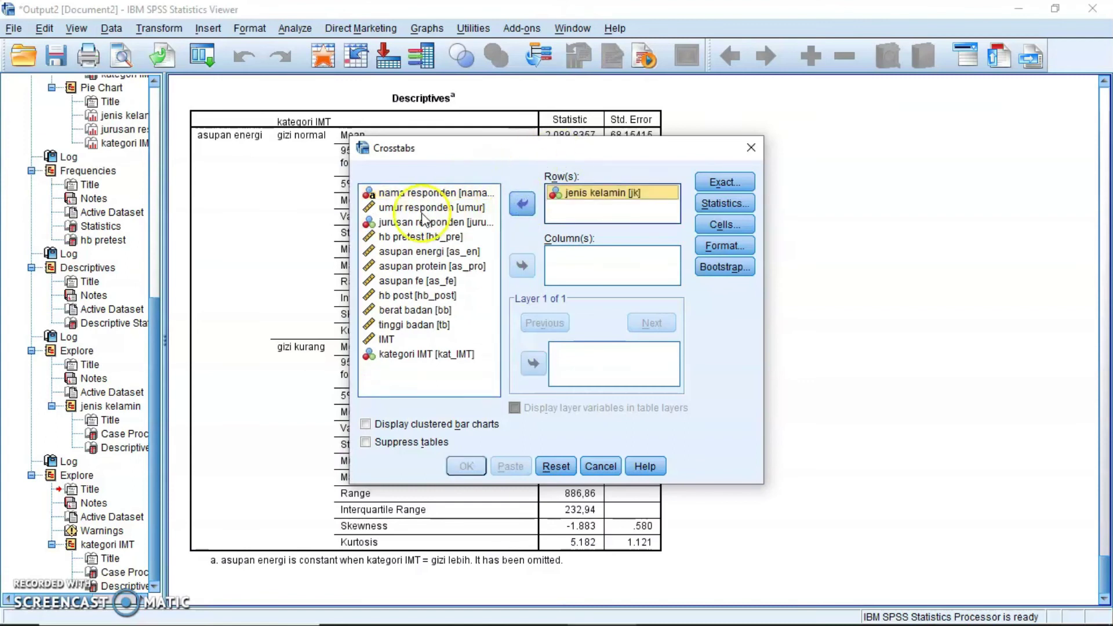
pyautogui.click(431, 357)
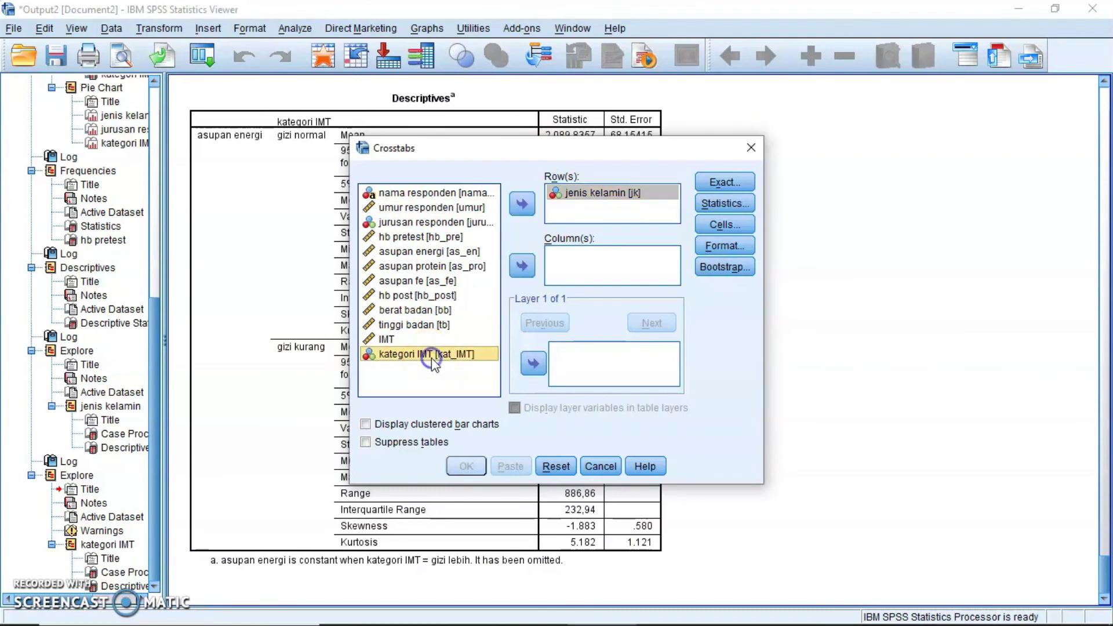
pyautogui.click(522, 266)
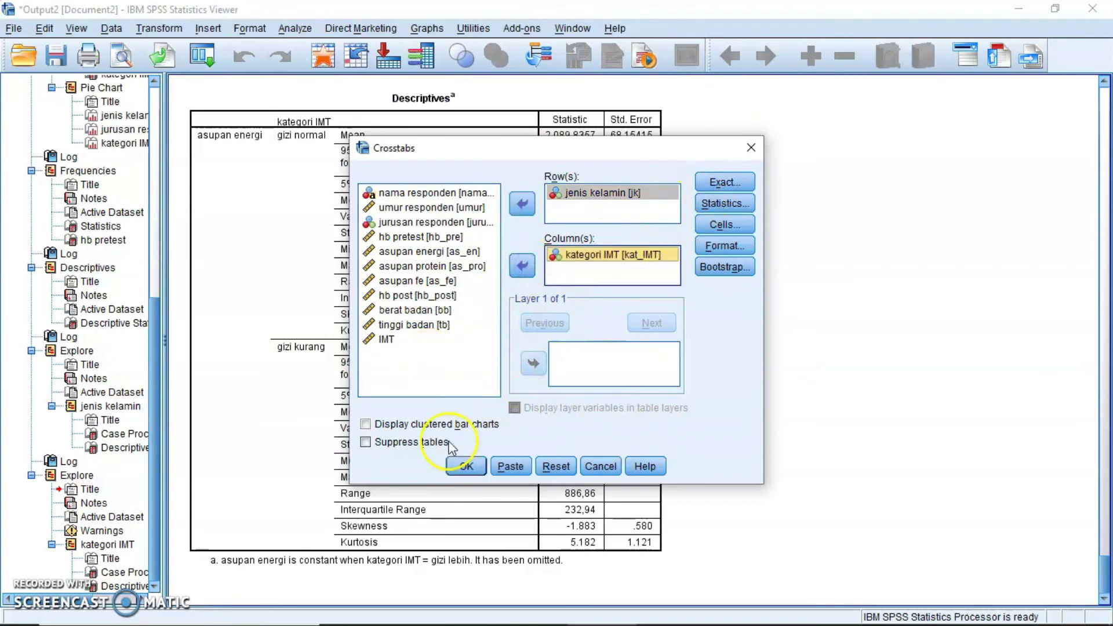
pyautogui.click(466, 467)
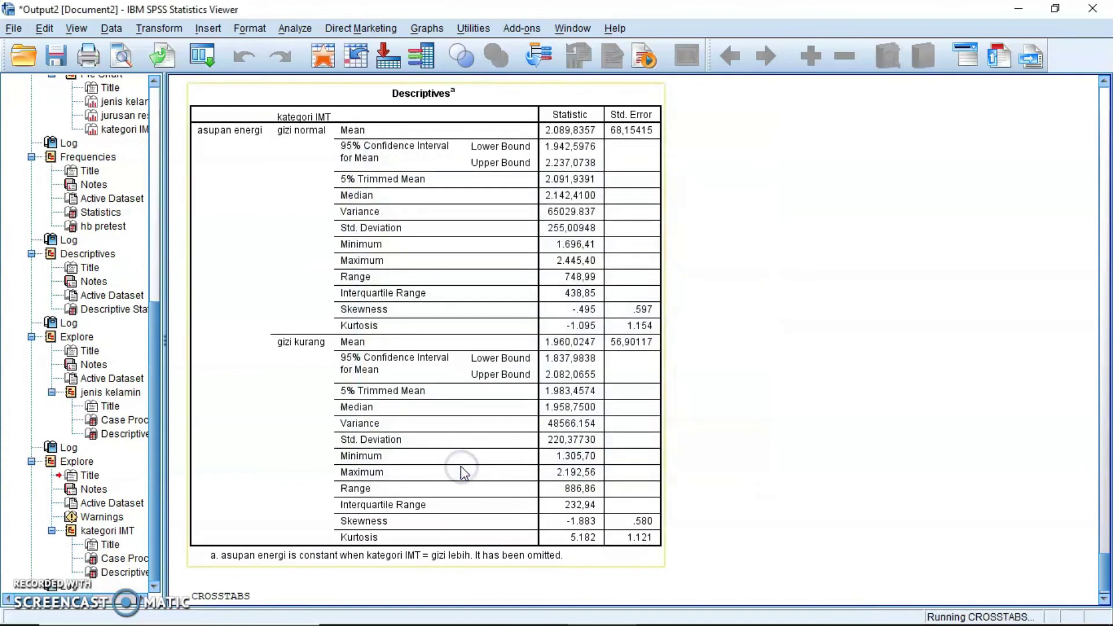
pyautogui.click(1104, 600)
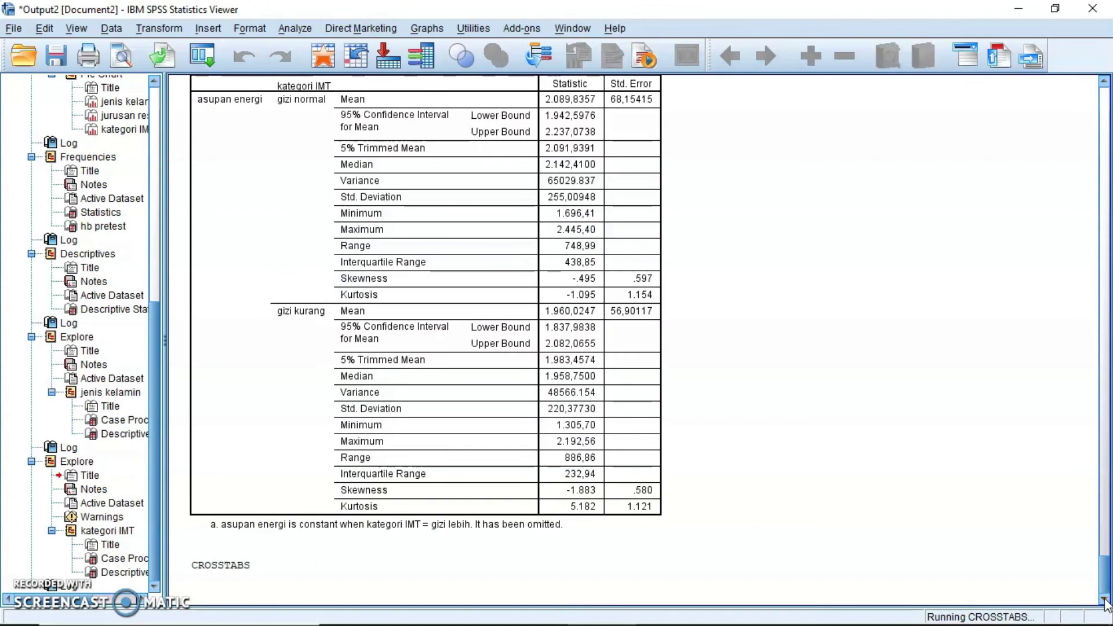
pyautogui.click(1104, 600)
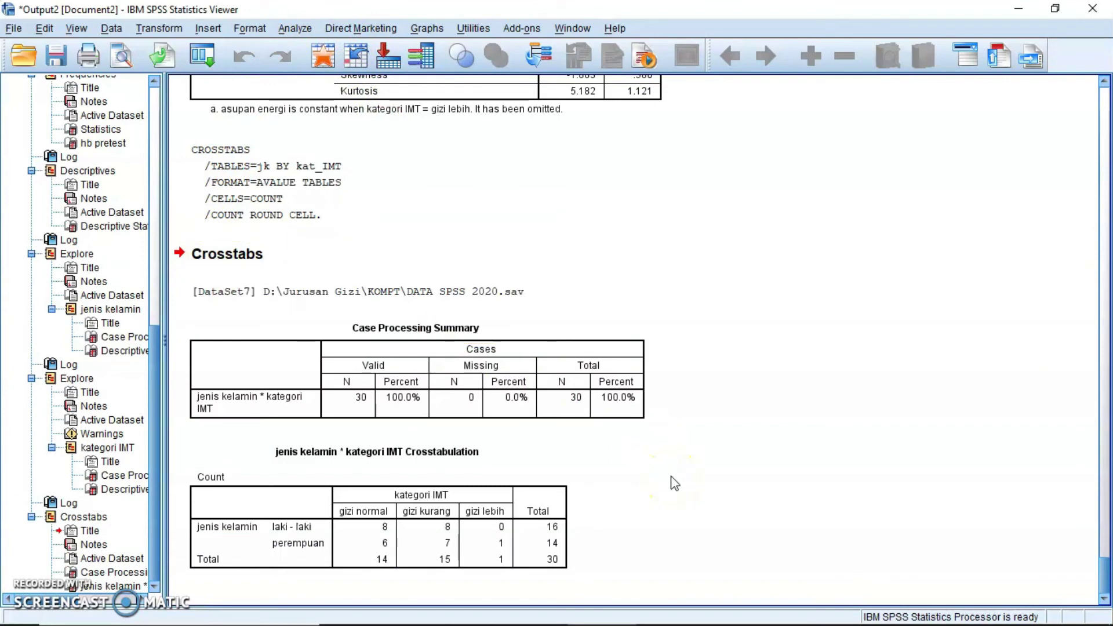
pyautogui.click(309, 29)
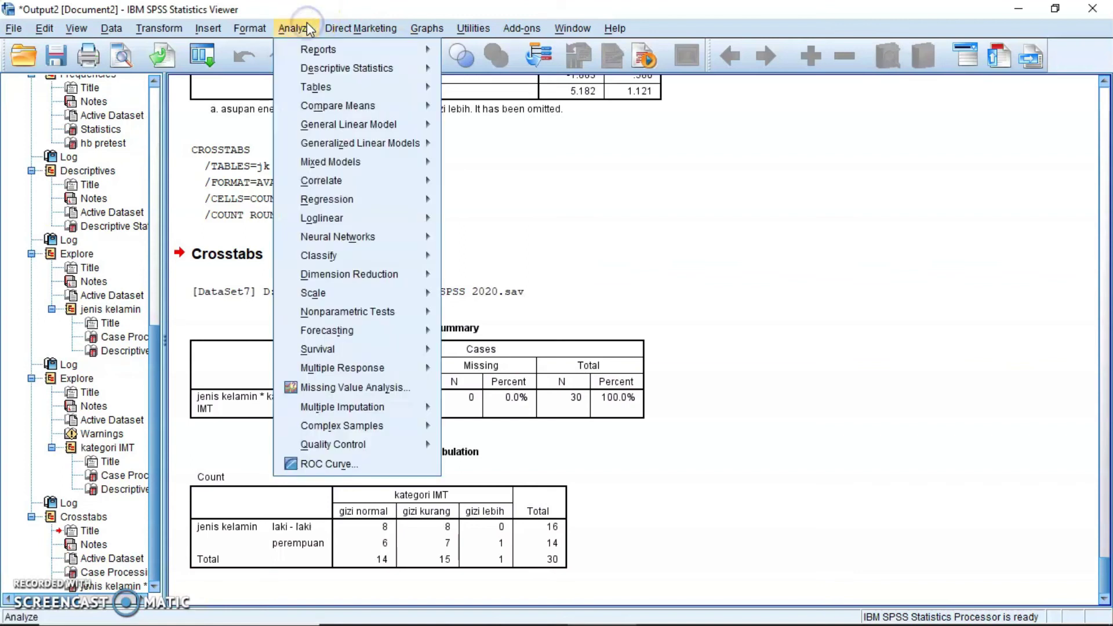
pyautogui.moveTo(323, 72)
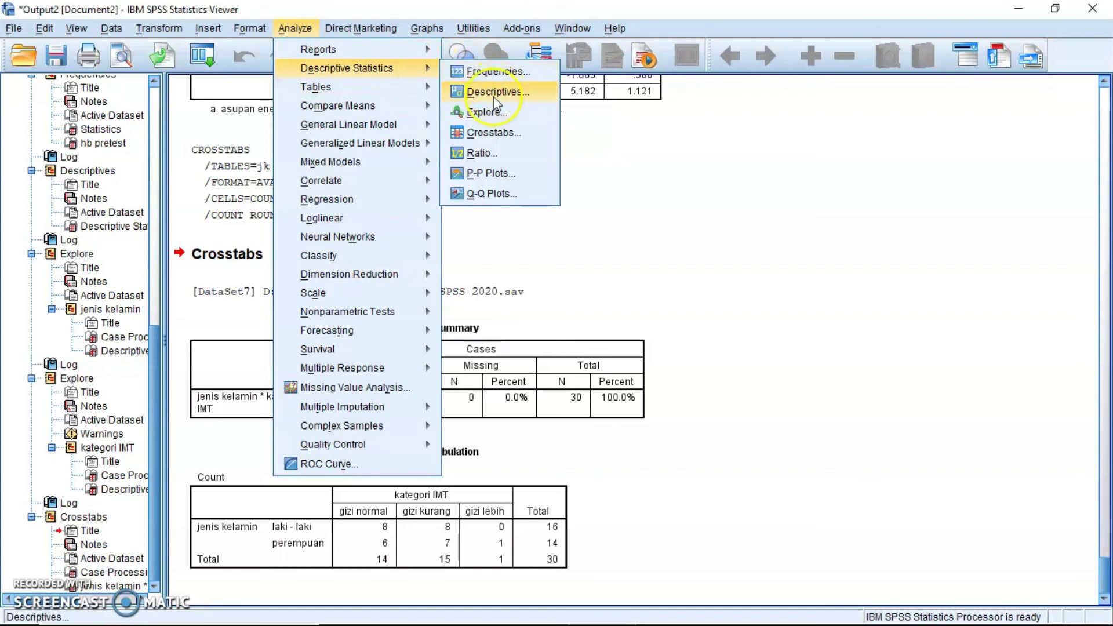
pyautogui.click(962, 477)
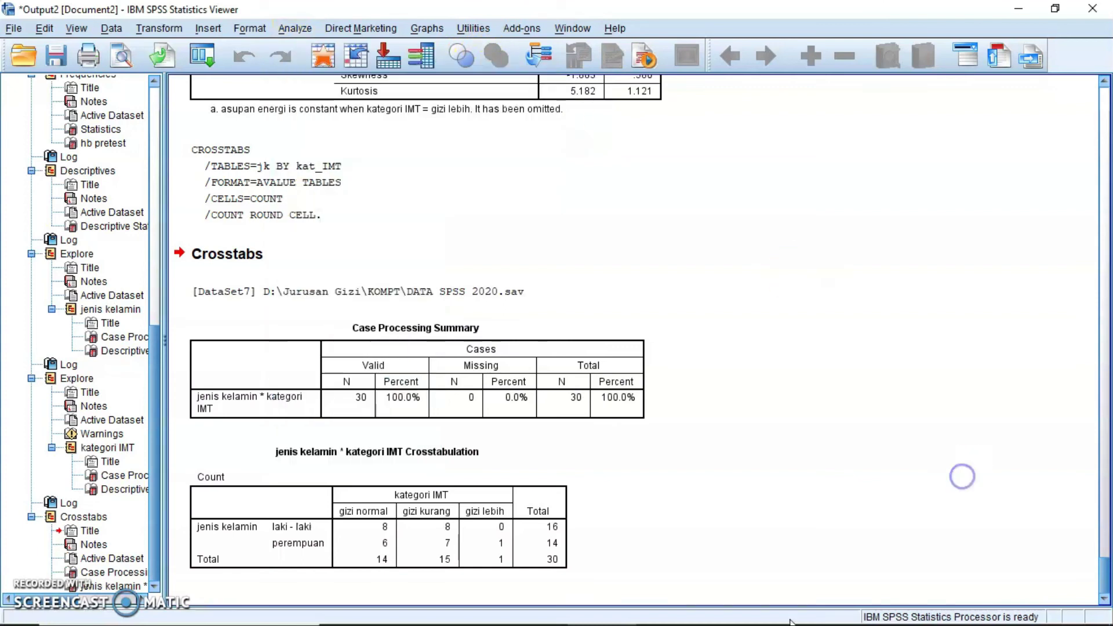
# Switch to the data editor of DATA SPSS 2020.sav and select the kat_IMT value in row 13.
pyautogui.moveTo(603, 623)
pyautogui.click(551, 620)
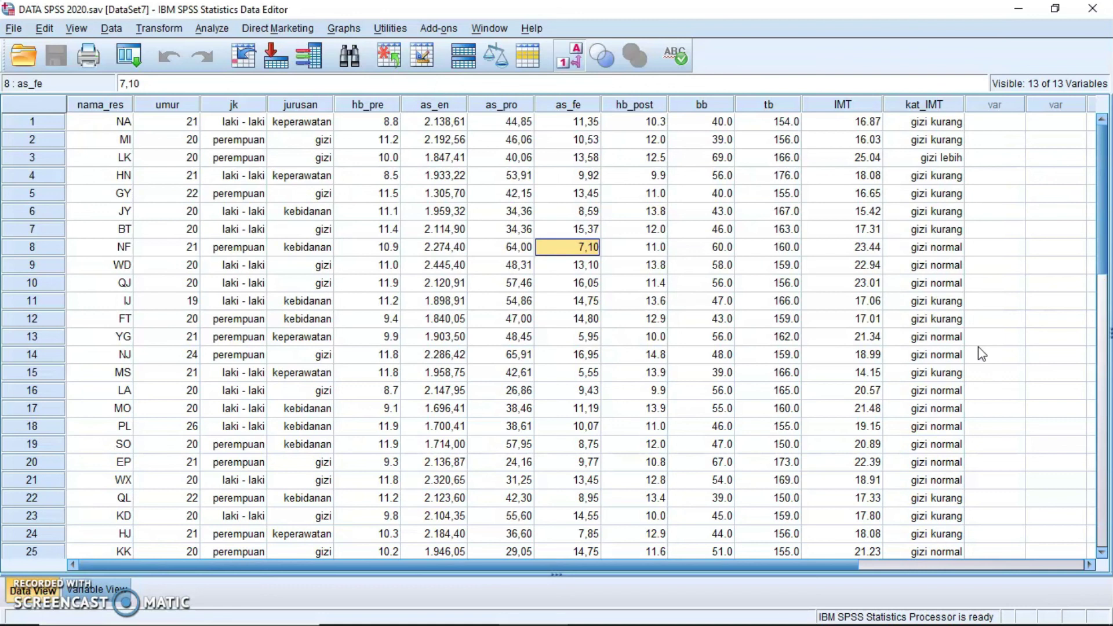
pyautogui.click(931, 336)
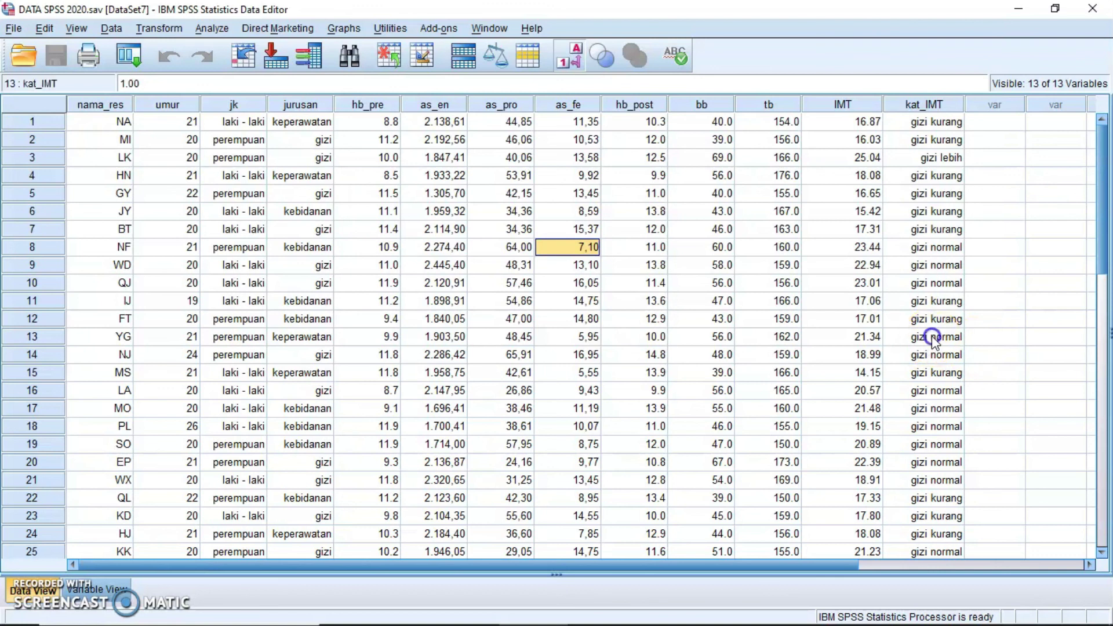